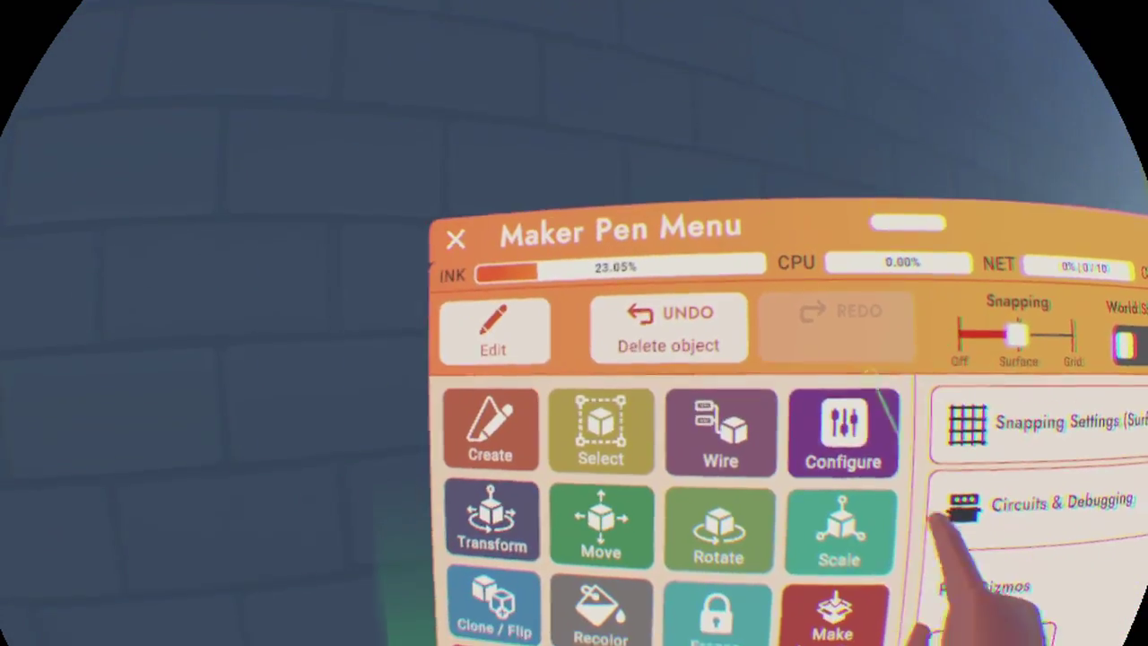
# Step: Undo the comparer chip's deletion and wire the combinator chip's red output and the variable chip's green output to its inputs
pyautogui.click(668, 327)
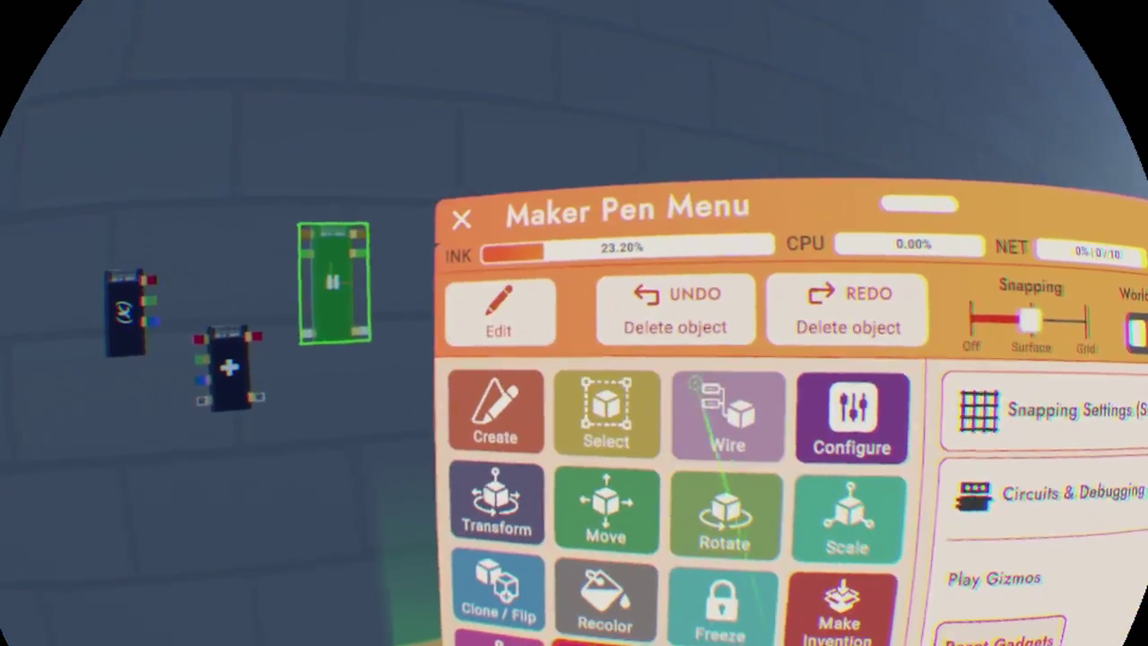
pyautogui.click(729, 412)
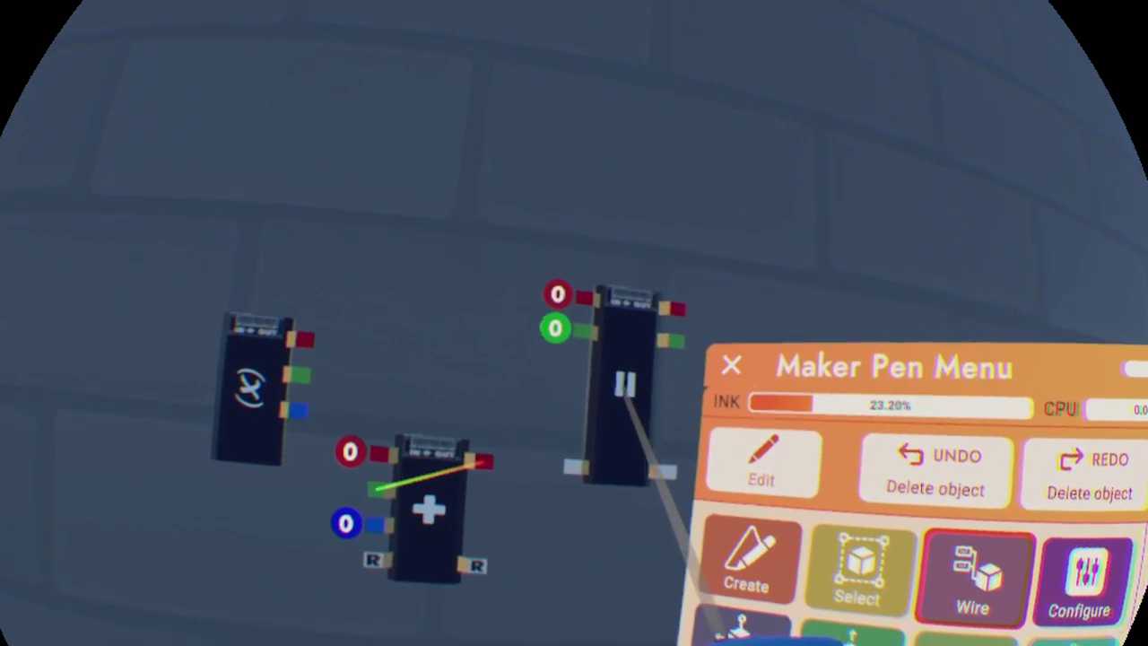
pyautogui.moveTo(636, 346); pyautogui.dragTo(538, 489)
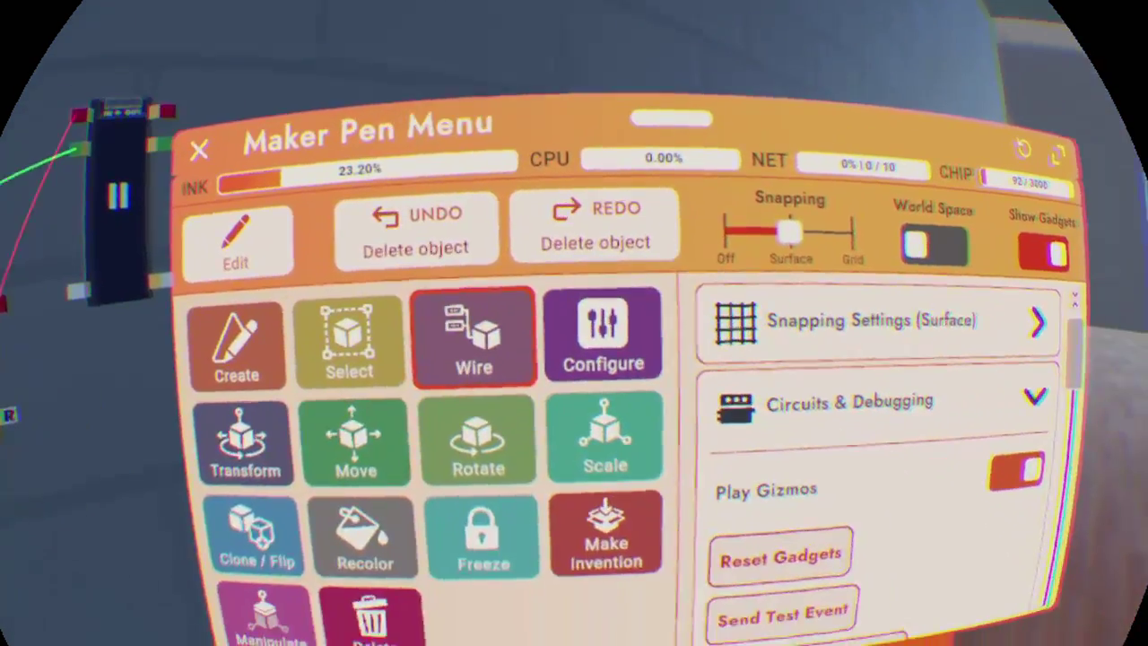
# Step: Restore the deleted toggle button and animation gizmos, and wire the button's red and blue outputs to the gizmos' red inputs
pyautogui.click(445, 457)
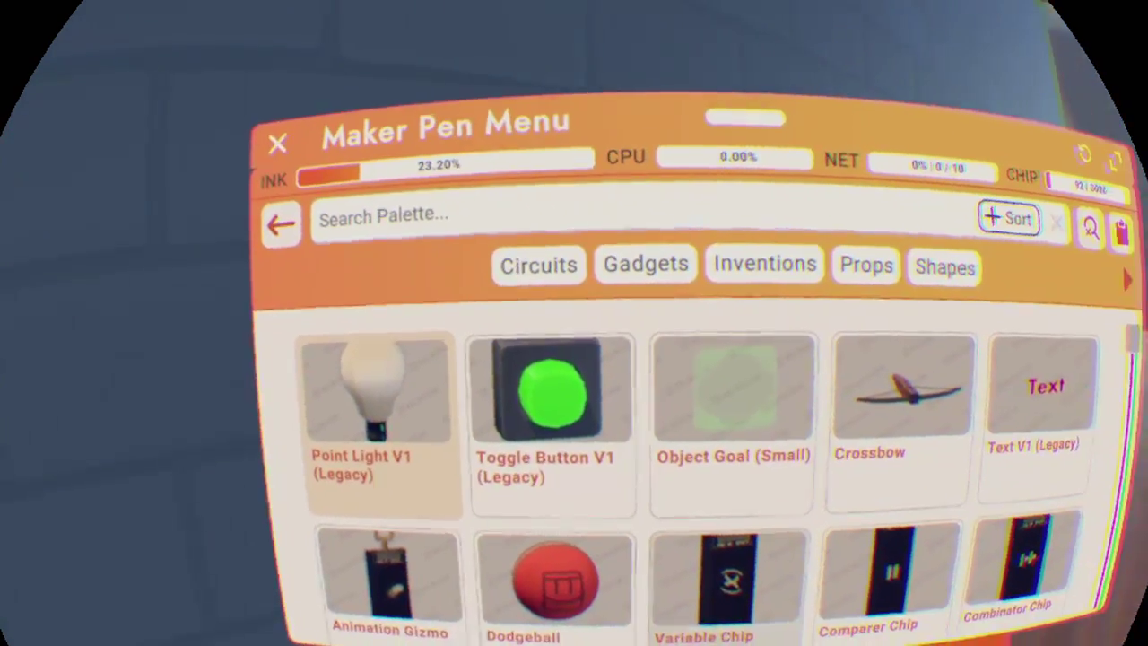
pyautogui.click(279, 225)
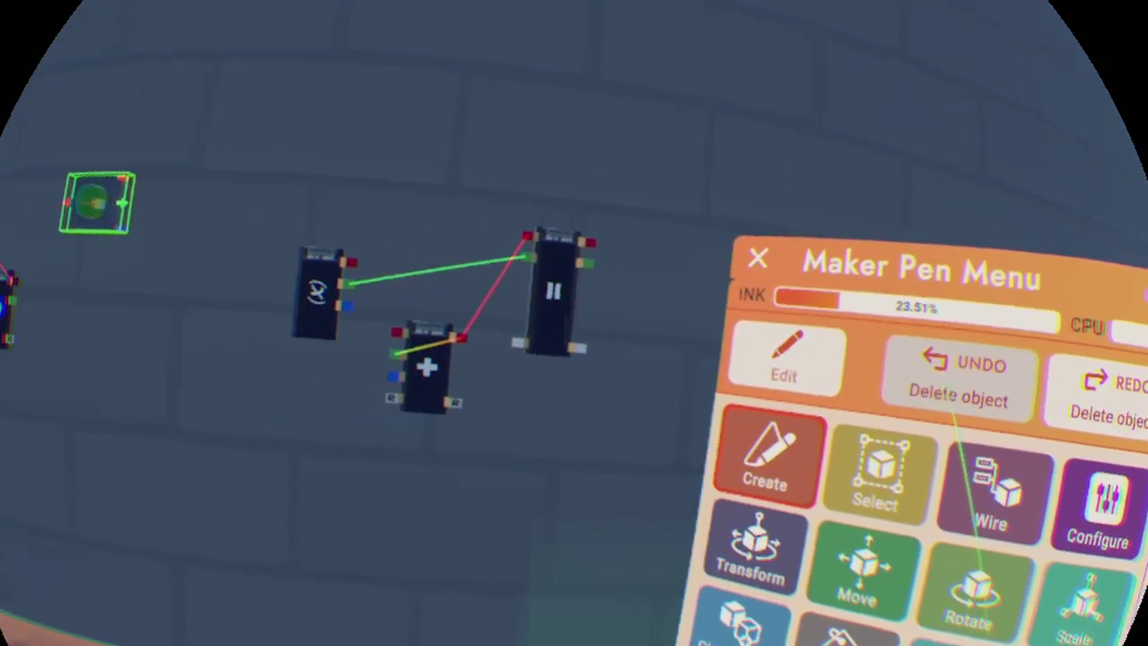
pyautogui.click(941, 414)
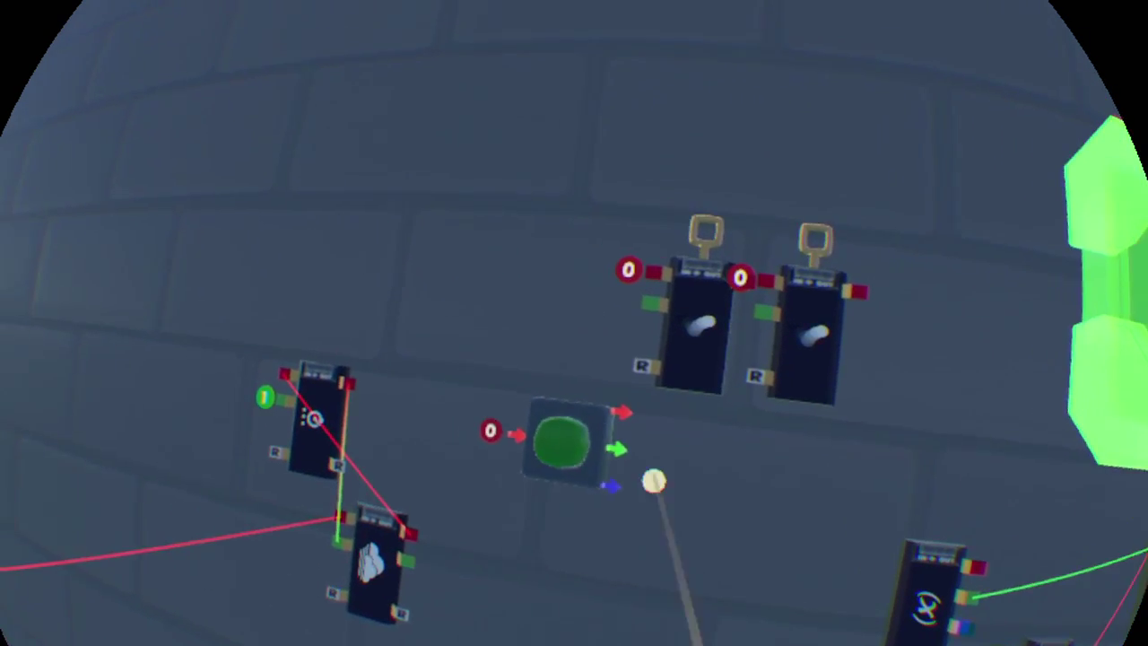
pyautogui.moveTo(582, 477); pyautogui.dragTo(608, 343)
pyautogui.moveTo(558, 551); pyautogui.dragTo(683, 337)
# Step: Turn on Enable Projectile Collision for the toggle button and move the button lower on the wall
pyautogui.press('Tab')
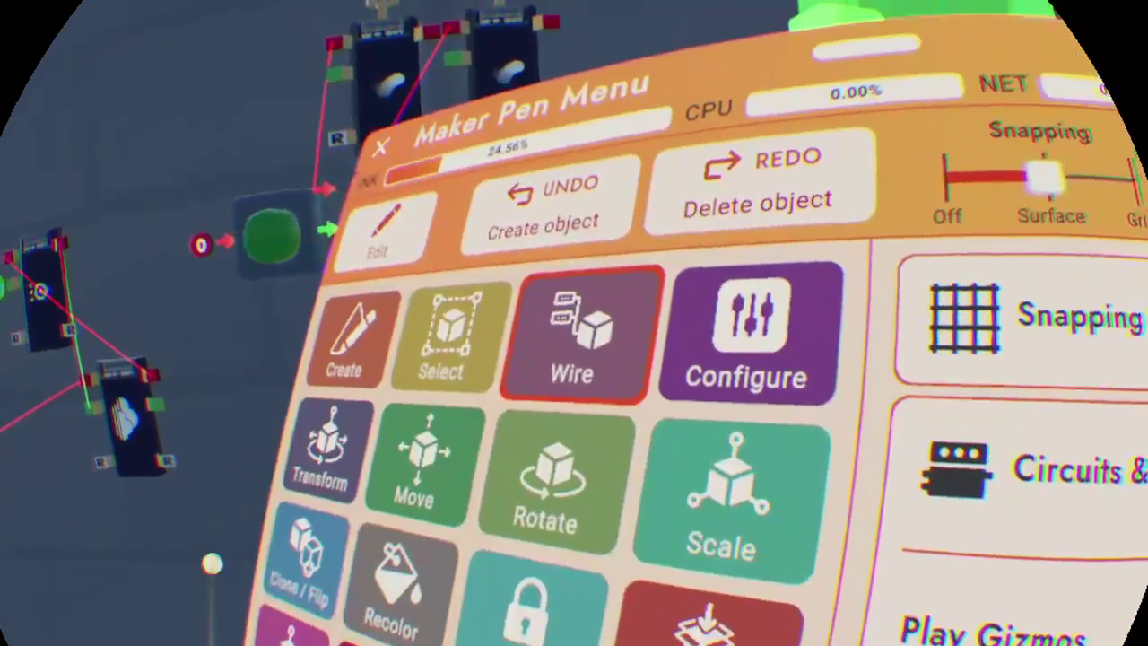
pyautogui.click(737, 455)
pyautogui.click(256, 388)
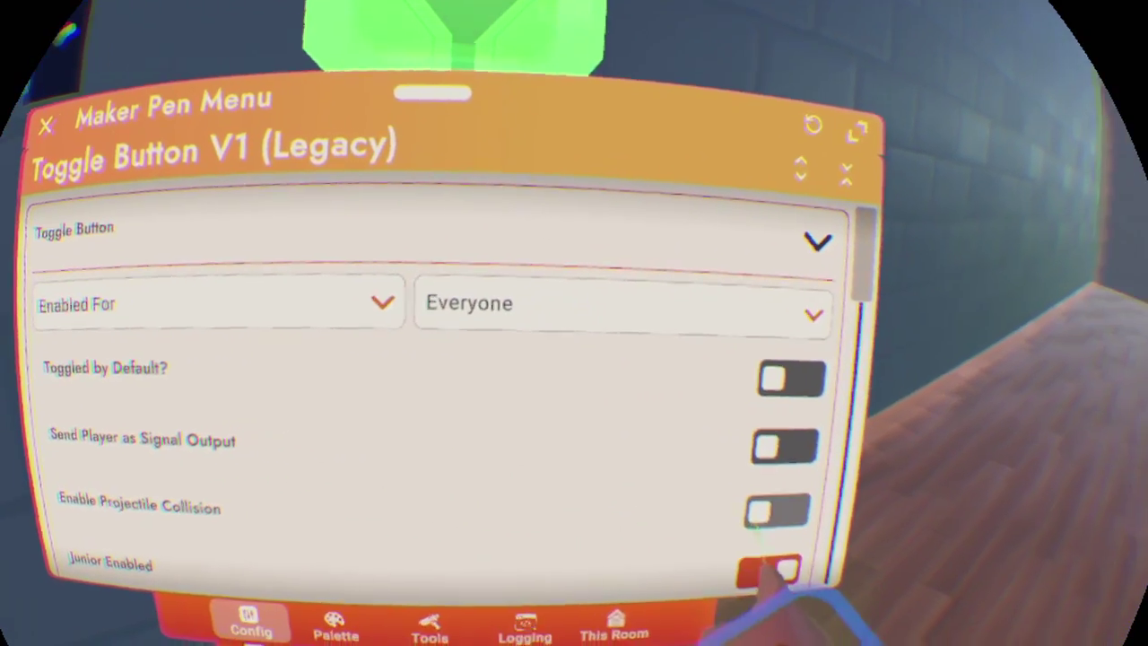
pyautogui.click(878, 527)
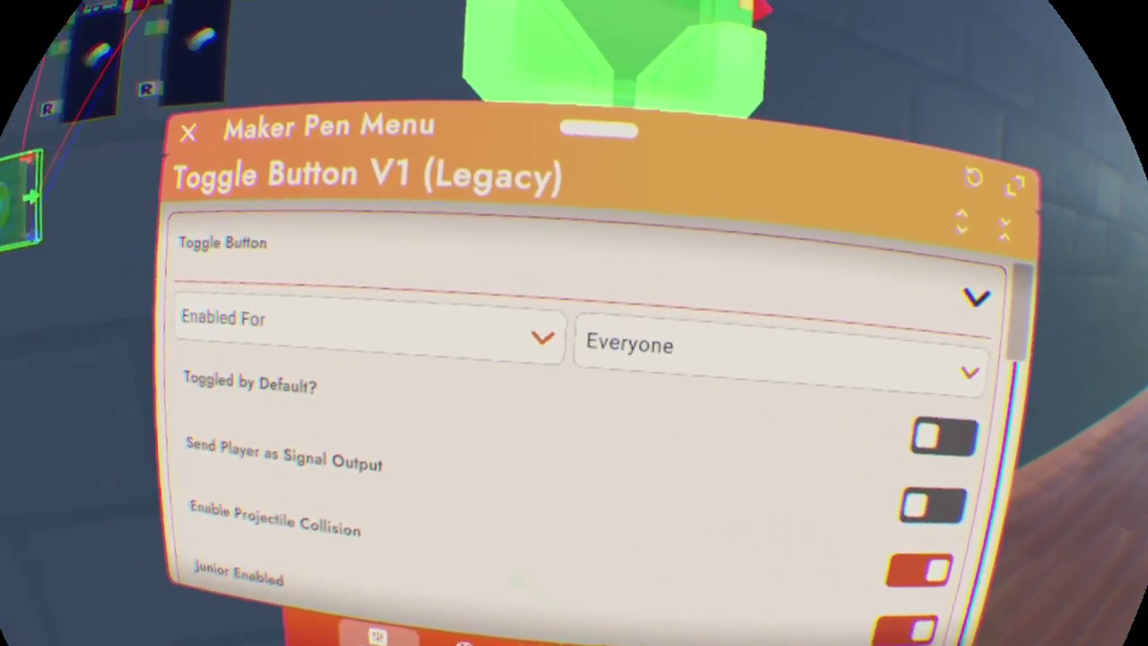
pyautogui.click(362, 636)
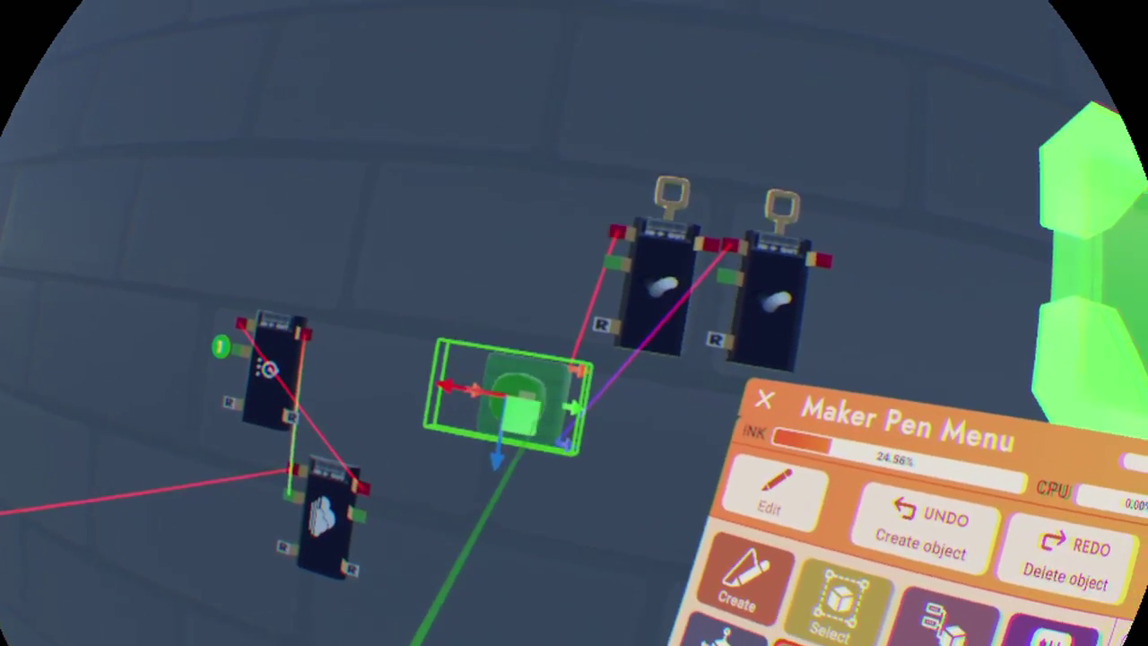
pyautogui.moveTo(520, 414); pyautogui.dragTo(457, 543)
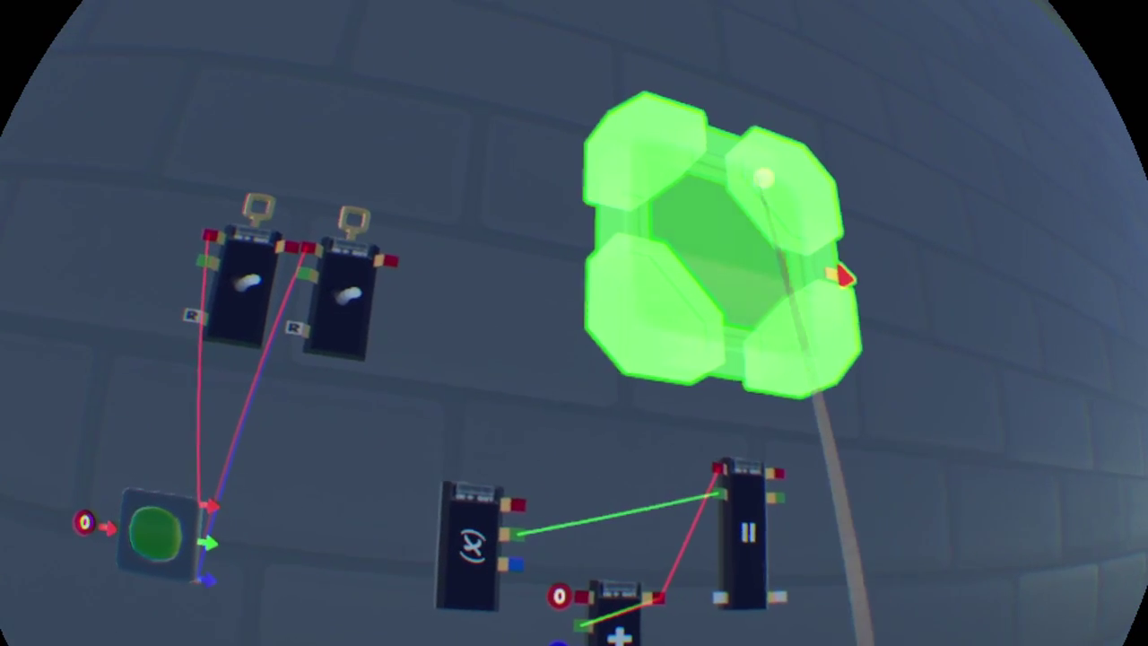
# Step: Add the dodgeball to the animation gizmo's animation and open that animation for editing
pyautogui.moveTo(515, 179); pyautogui.dragTo(434, 184)
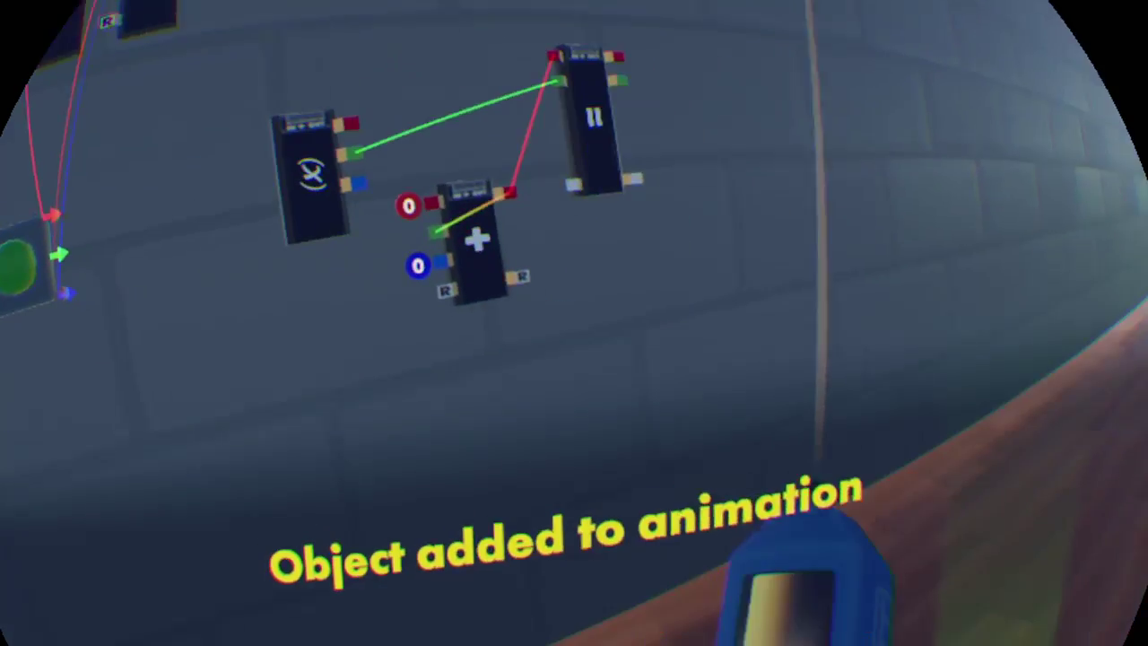
pyautogui.press('f')
pyautogui.click(574, 350)
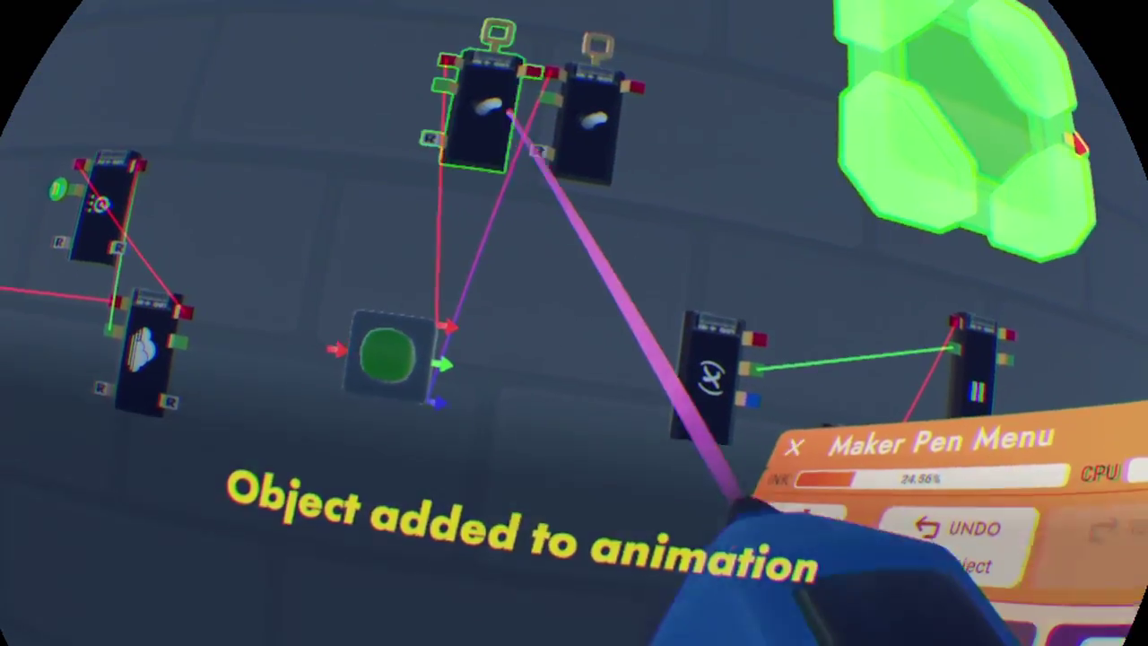
pyautogui.click(510, 109)
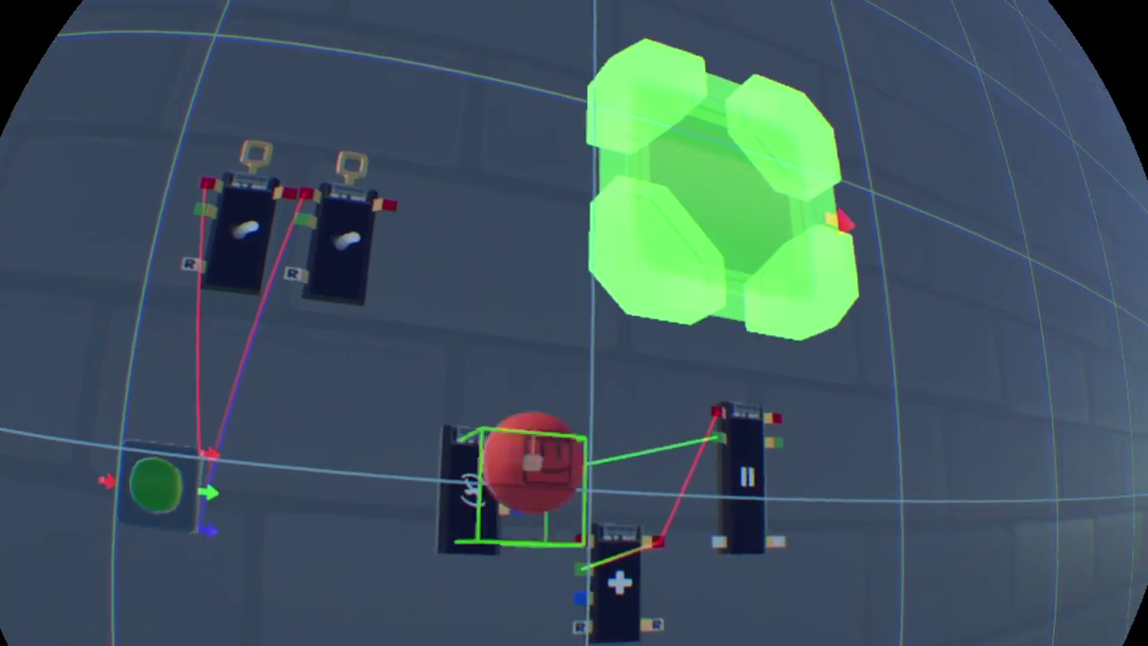
# Step: Animate the dodgeball by placing it inside the green goal, adding a keyframe and repositioning it, and finish editing the animation
pyautogui.moveTo(532, 461); pyautogui.dragTo(633, 271)
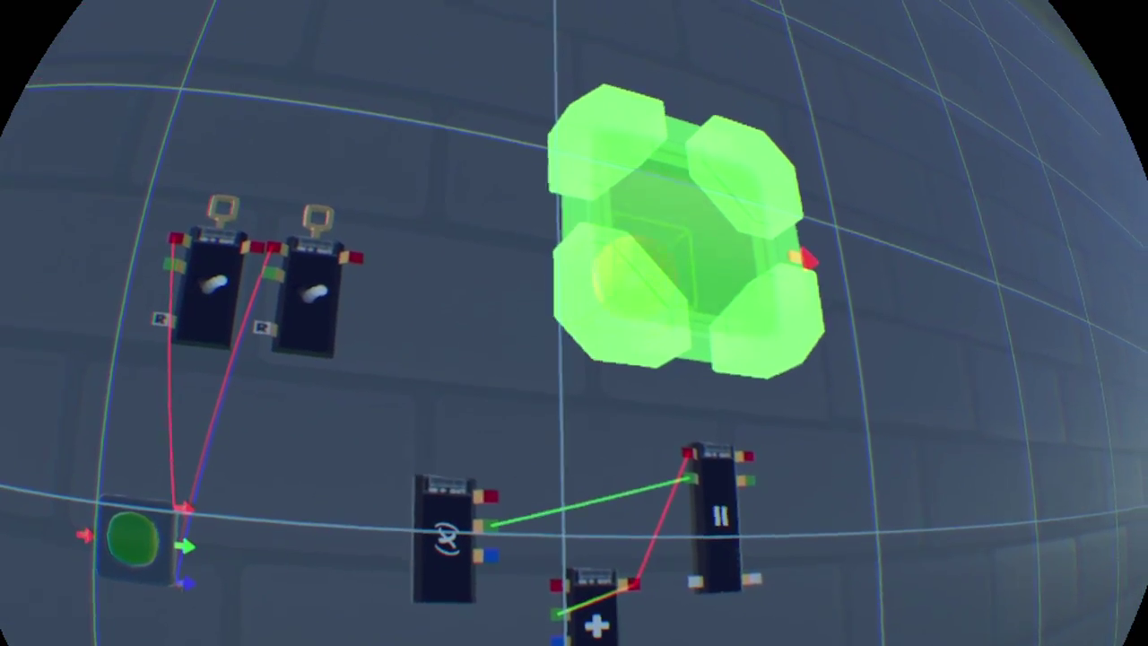
pyautogui.press('f')
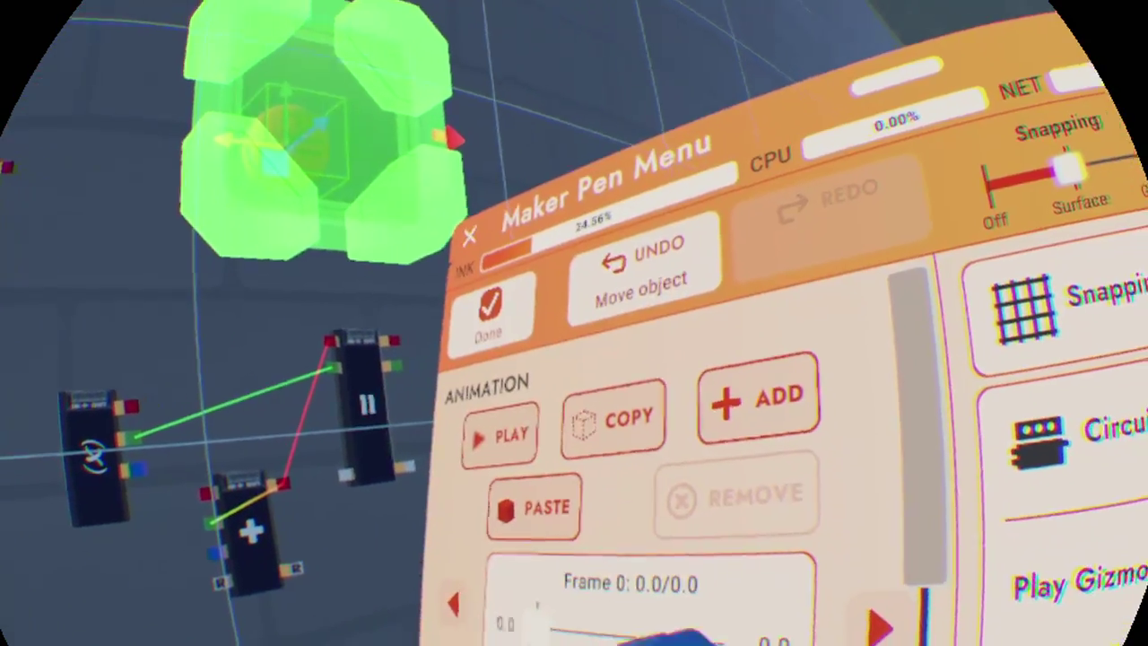
pyautogui.click(758, 395)
pyautogui.moveTo(599, 238); pyautogui.dragTo(593, 185)
pyautogui.click(680, 441)
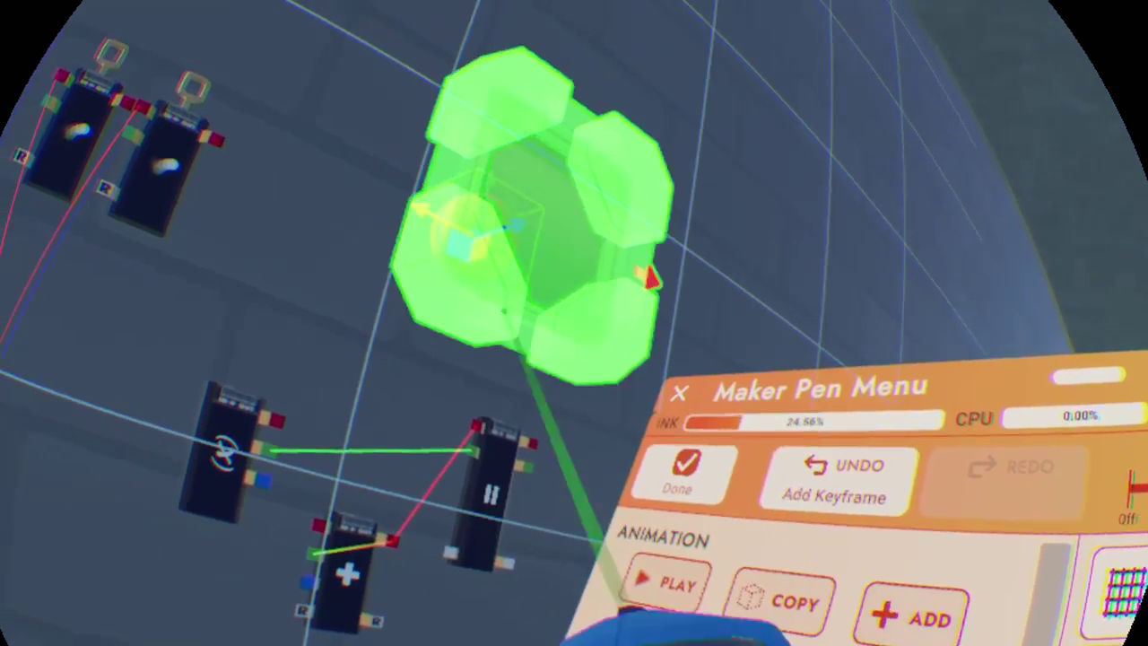
pyautogui.moveTo(525, 229); pyautogui.dragTo(583, 128)
pyautogui.click(659, 448)
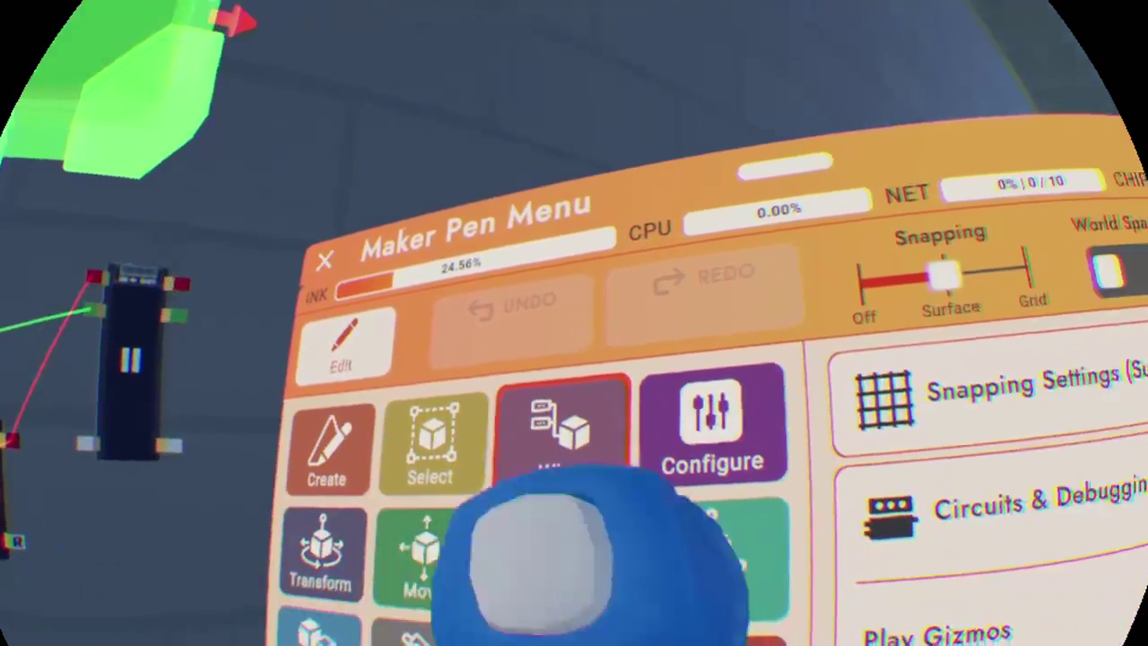
# Step: Place a Point Light V1 (Legacy) on the wall beside the comparer chip and adjust its position
pyautogui.click(222, 364)
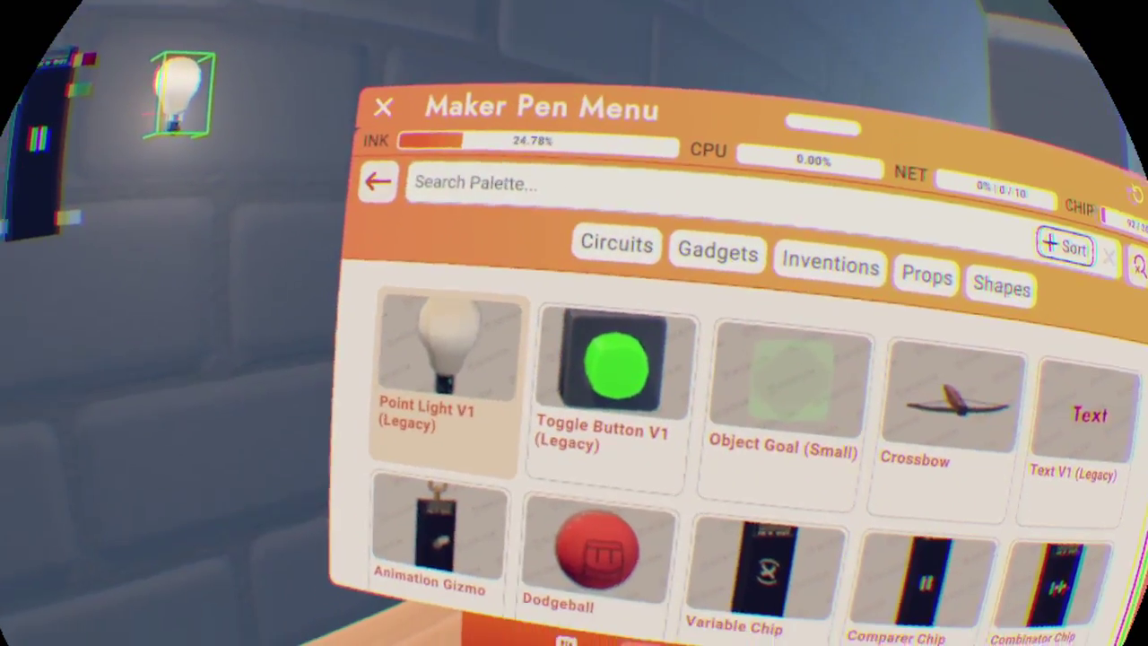
pyautogui.click(379, 182)
pyautogui.click(622, 440)
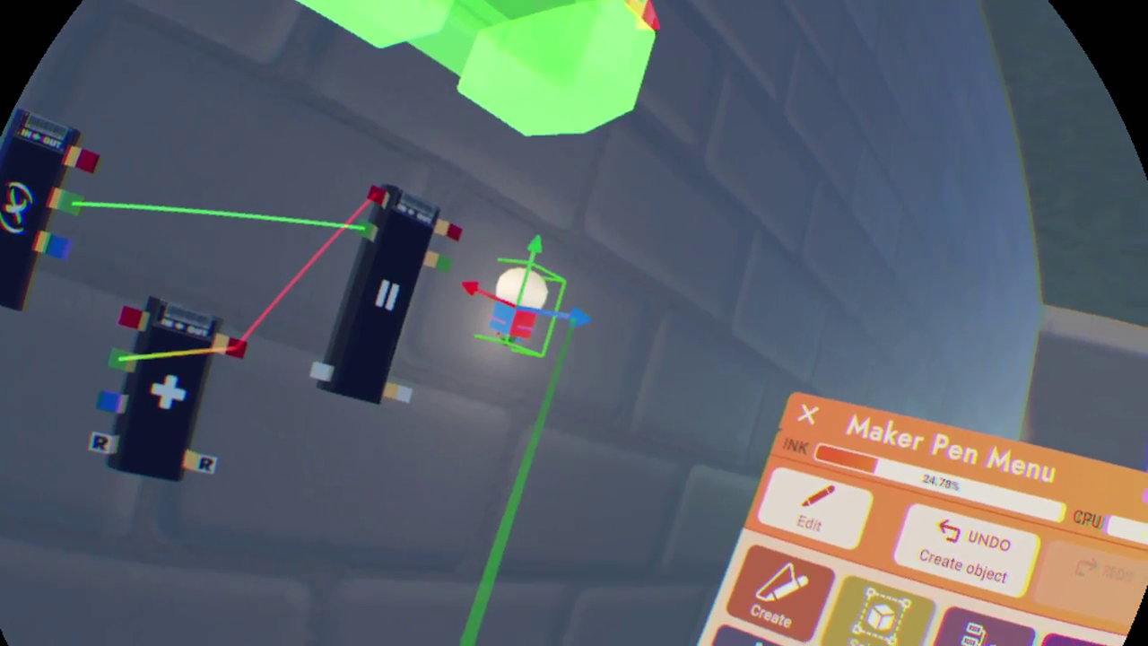
pyautogui.moveTo(566, 316); pyautogui.dragTo(385, 273)
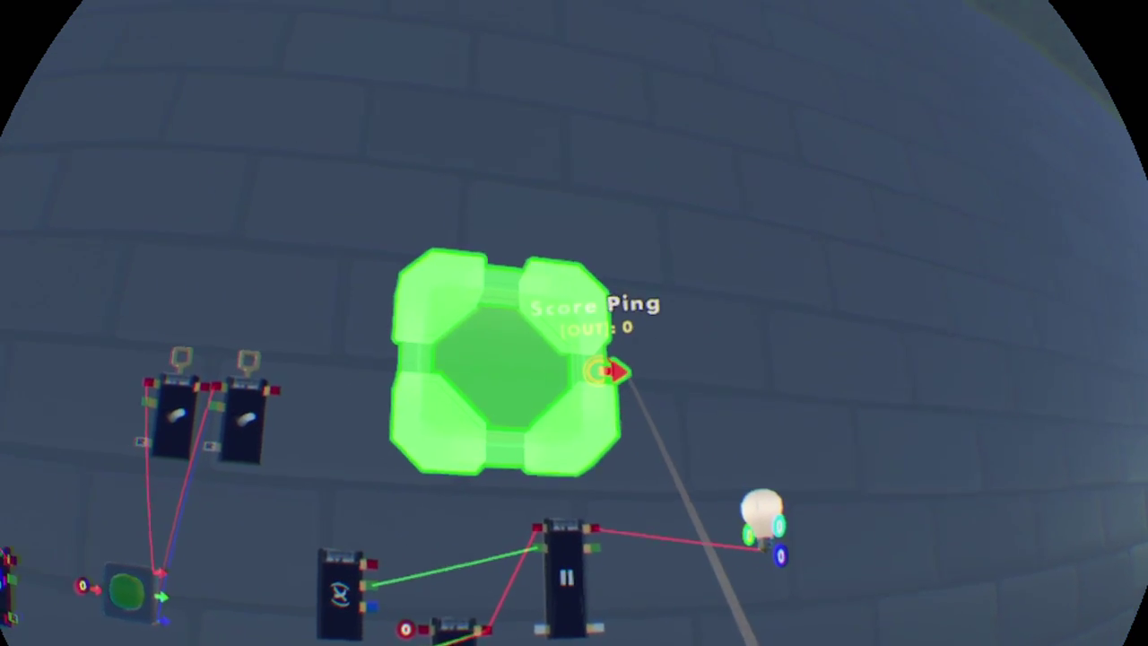
# Step: Wire the comparer chip's red output to the light and the goal's Score Ping output to the combinator chip's red input
pyautogui.moveTo(708, 392)
pyautogui.mouseDown()
pyautogui.moveTo(671, 535)
pyautogui.moveTo(540, 605)
pyautogui.moveTo(539, 568)
pyautogui.mouseUp()
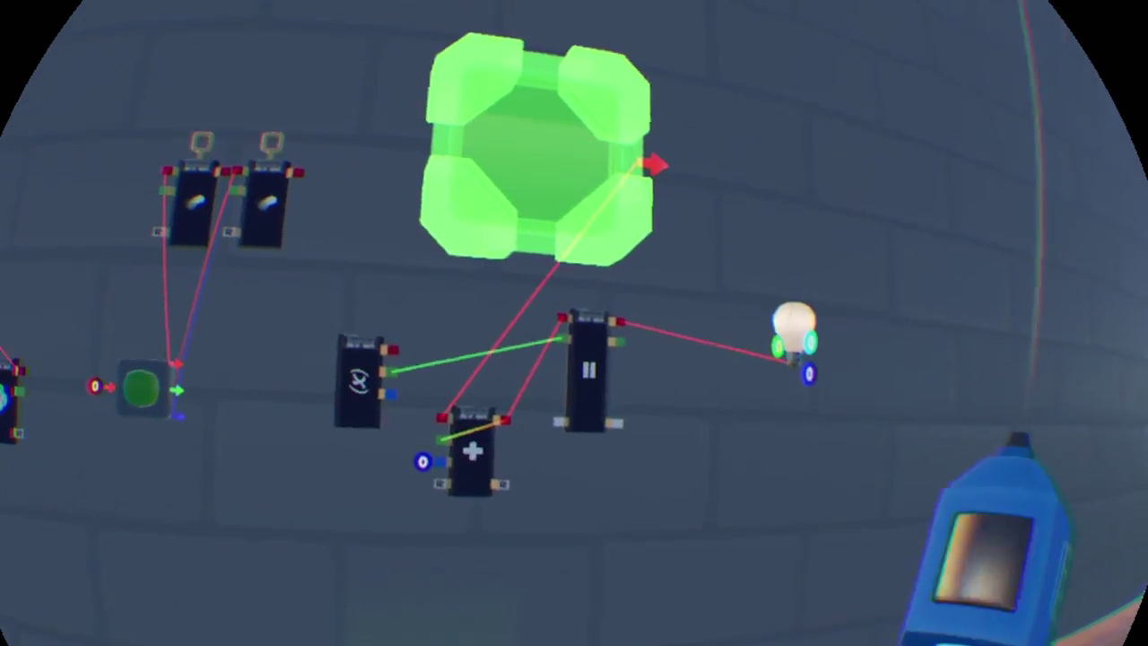
# Step: Place a Text V1 (Legacy) on the wall below the chips and wire the combinator chip's output to its red input
pyautogui.press('Tab')
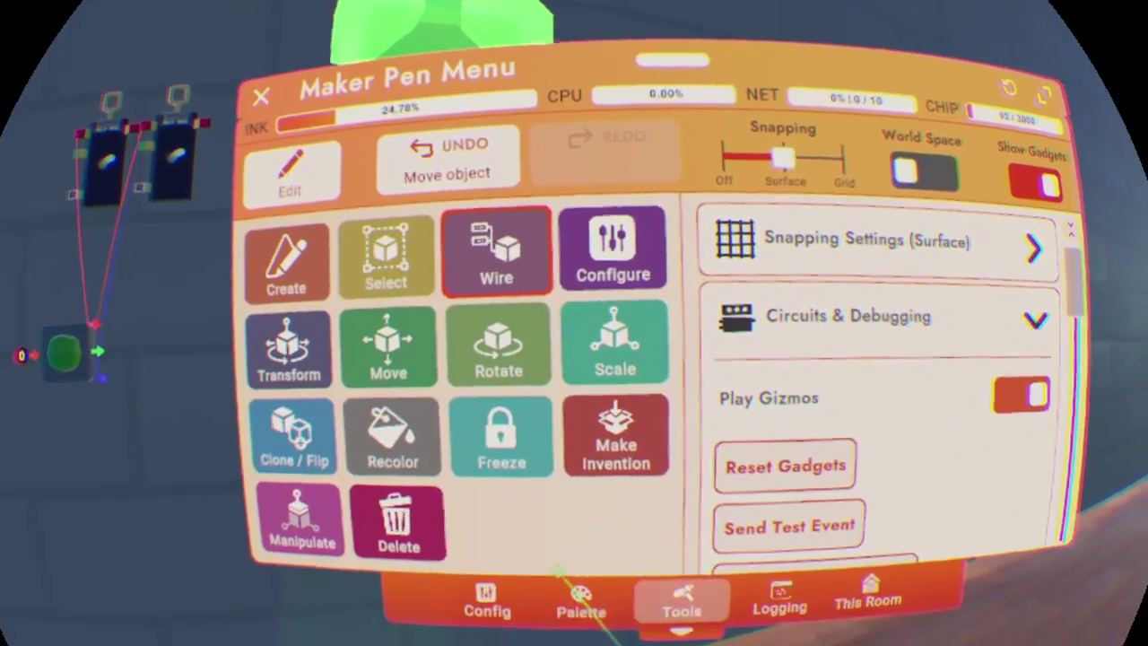
pyautogui.click(580, 599)
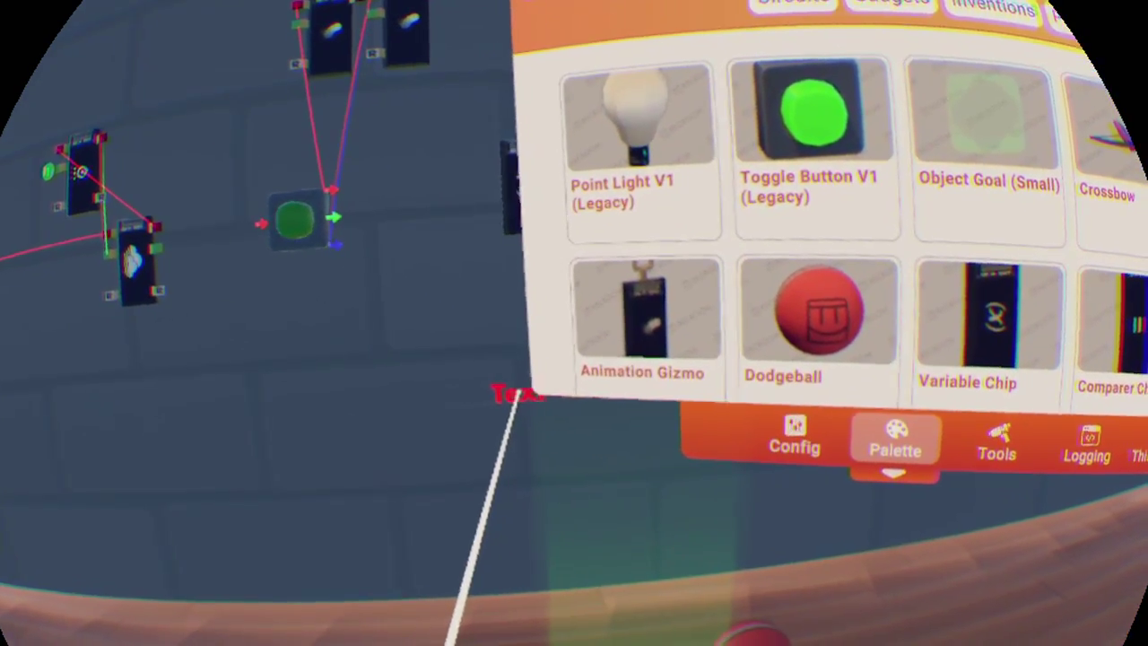
pyautogui.click(517, 398)
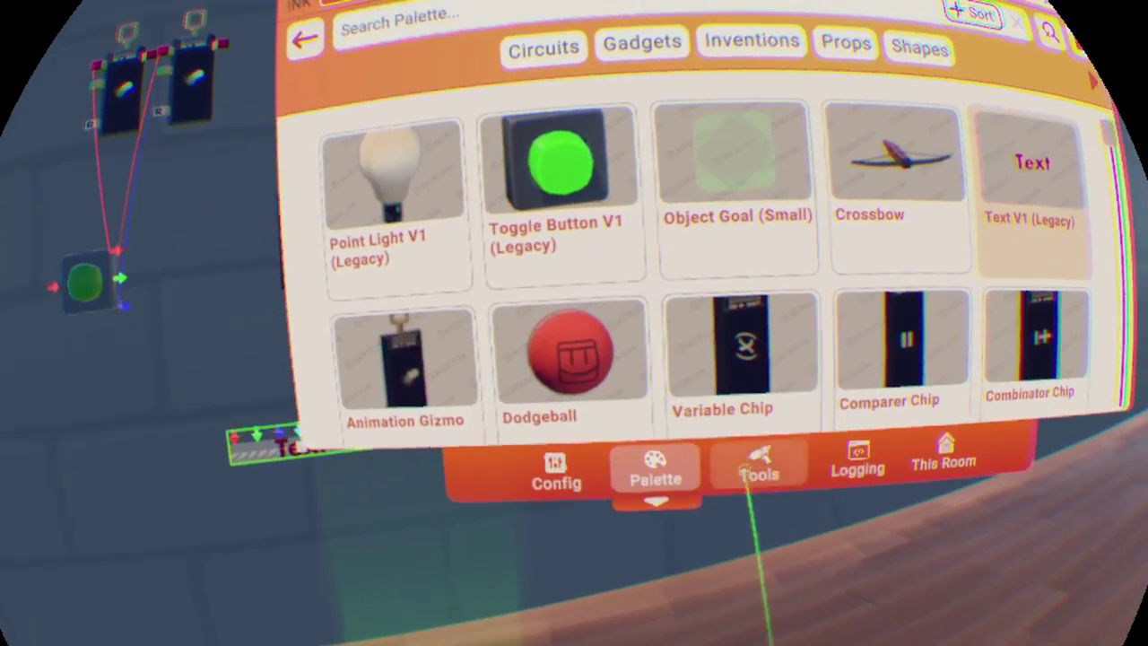
pyautogui.click(758, 464)
pyautogui.click(635, 300)
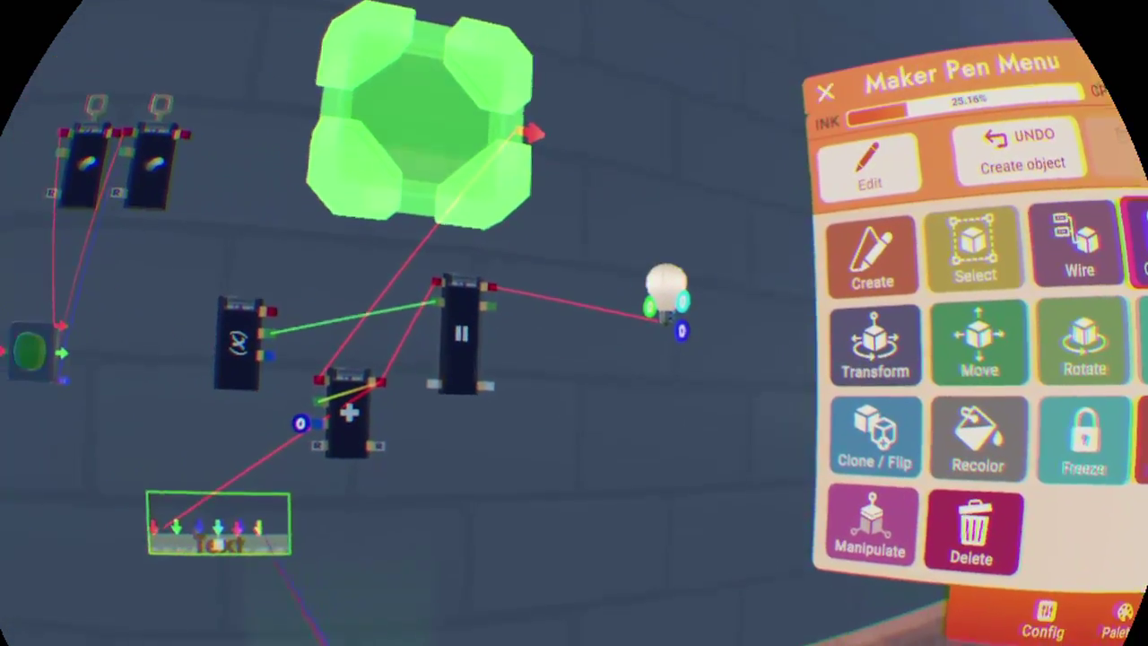
# Step: Set the text object's Message 0 to {R}
pyautogui.click(226, 526)
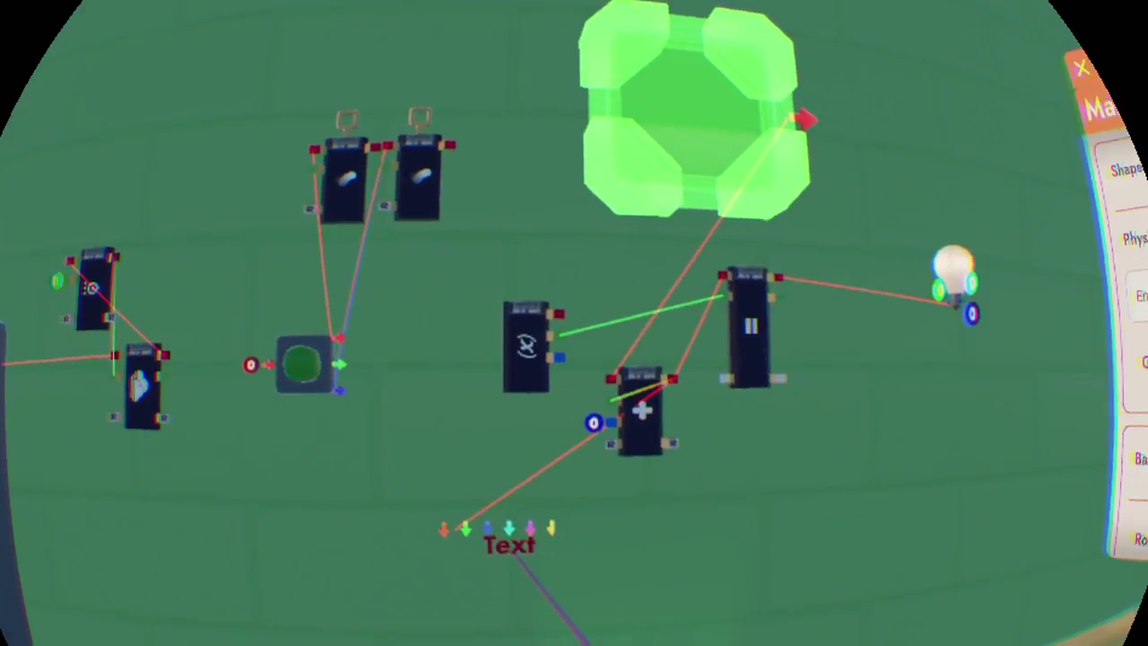
pyautogui.click(512, 547)
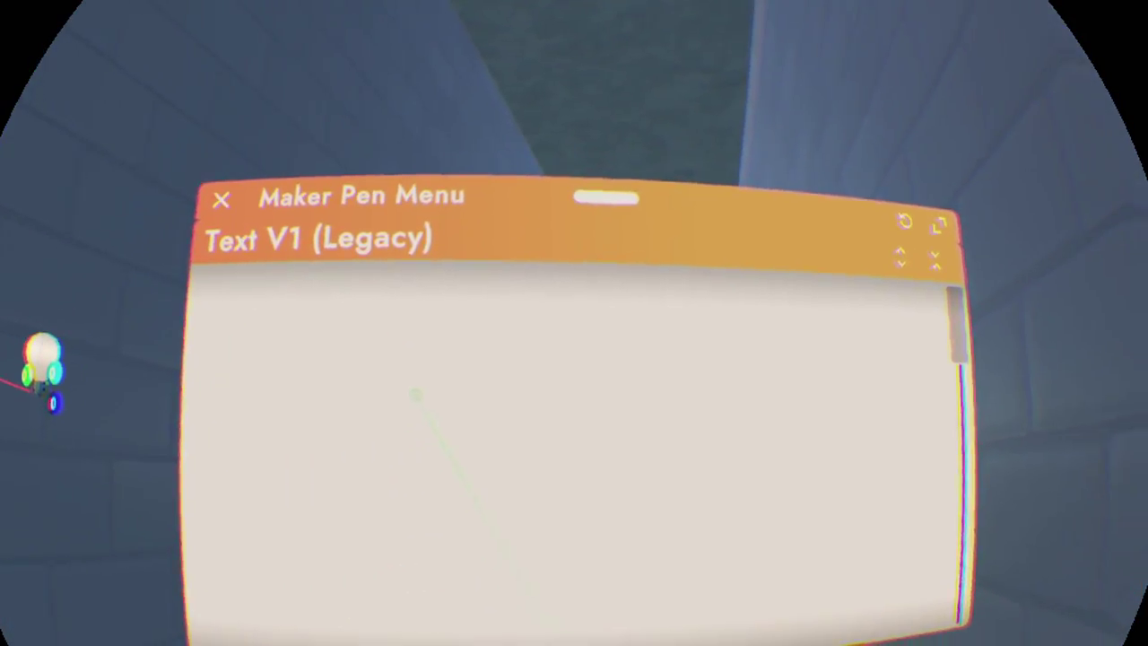
pyautogui.click(426, 395)
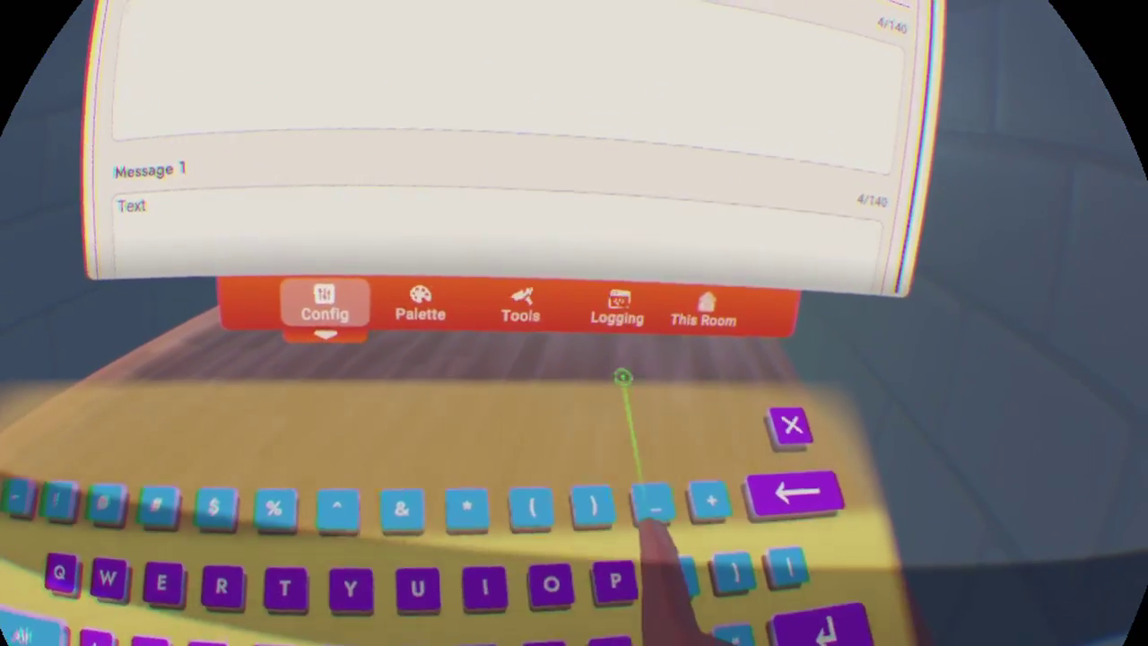
pyautogui.click(677, 574)
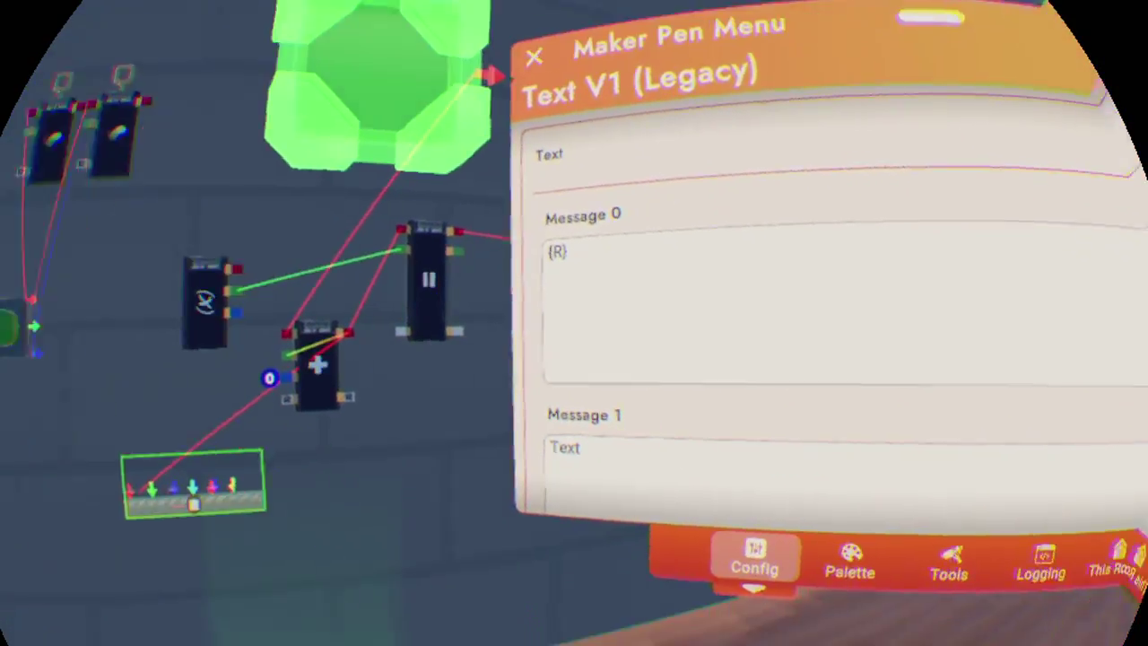
pyautogui.click(949, 563)
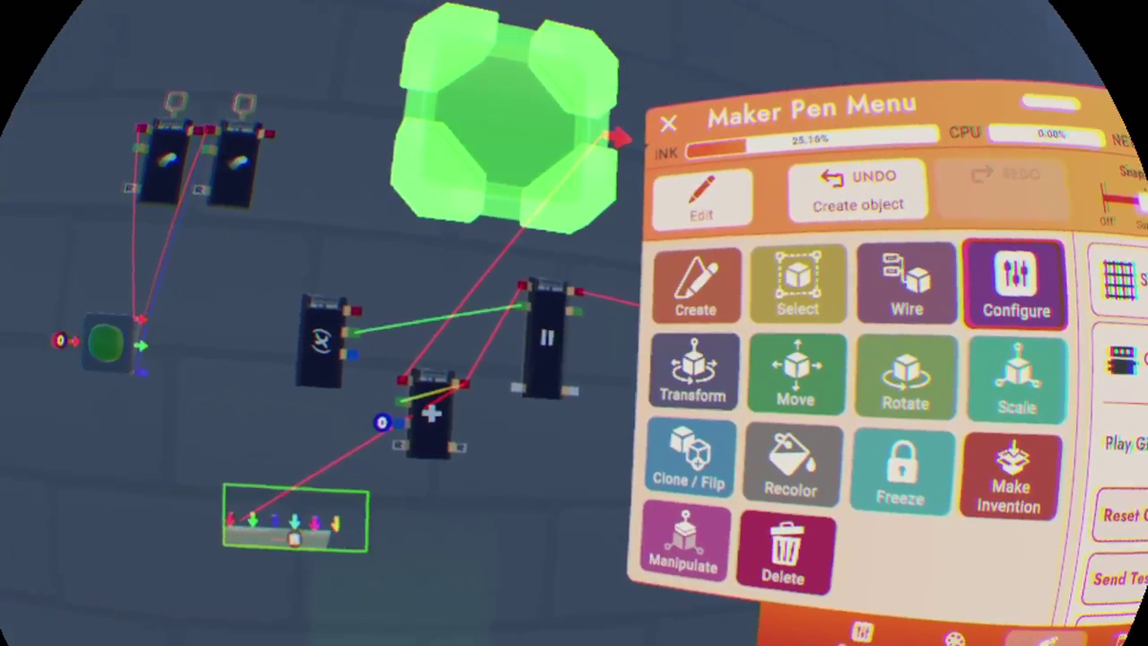
pyautogui.press('Escape')
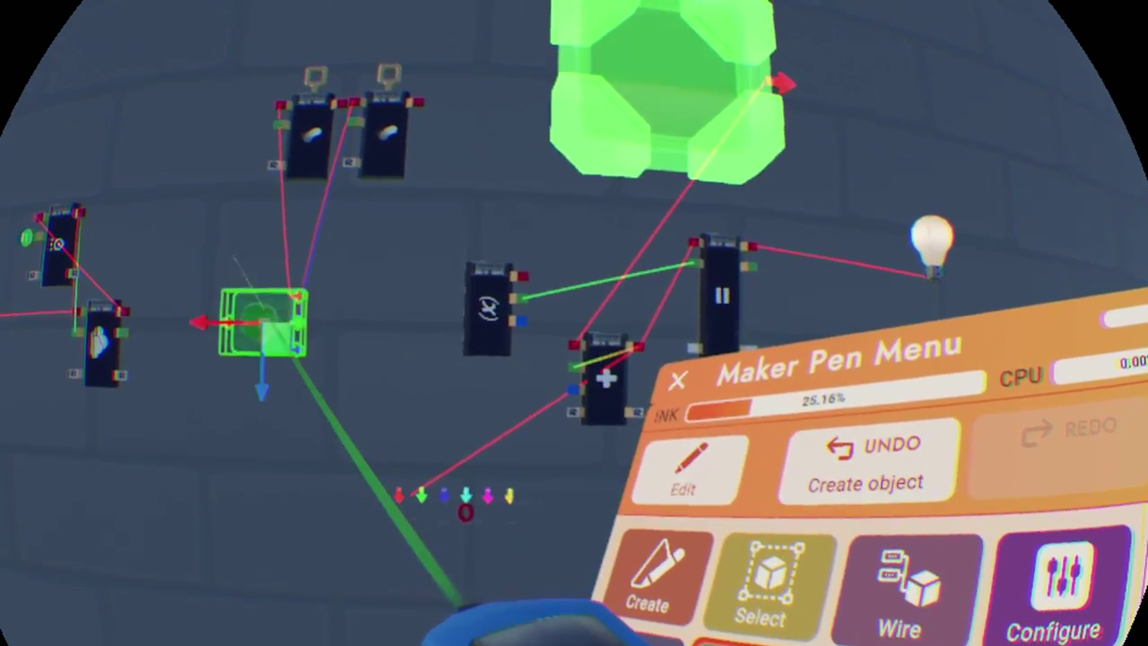
# Step: Move the toggle button across the wall next to the point light and scale it up
pyautogui.moveTo(250, 338); pyautogui.dragTo(431, 220)
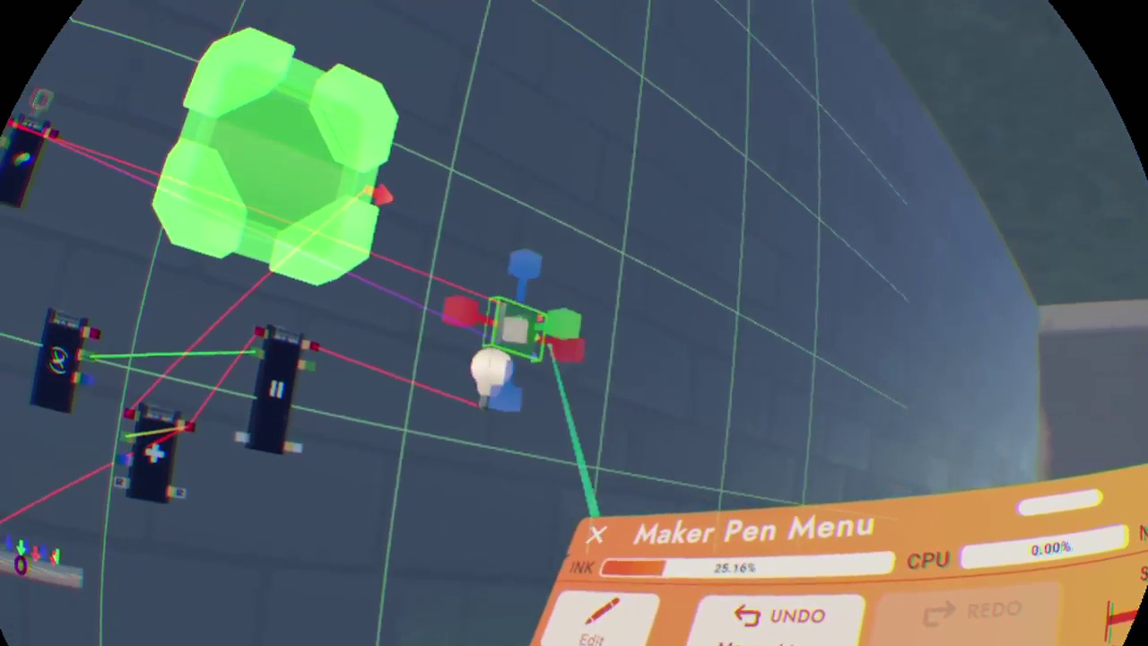
pyautogui.moveTo(571, 319); pyautogui.dragTo(570, 280)
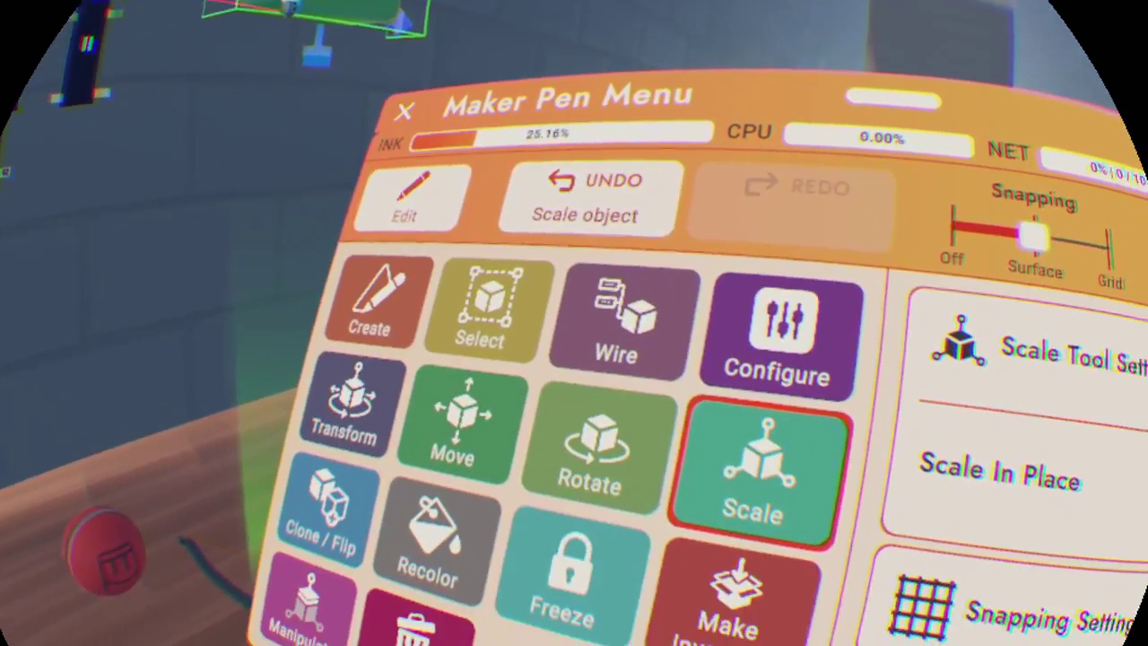
pyautogui.click(372, 303)
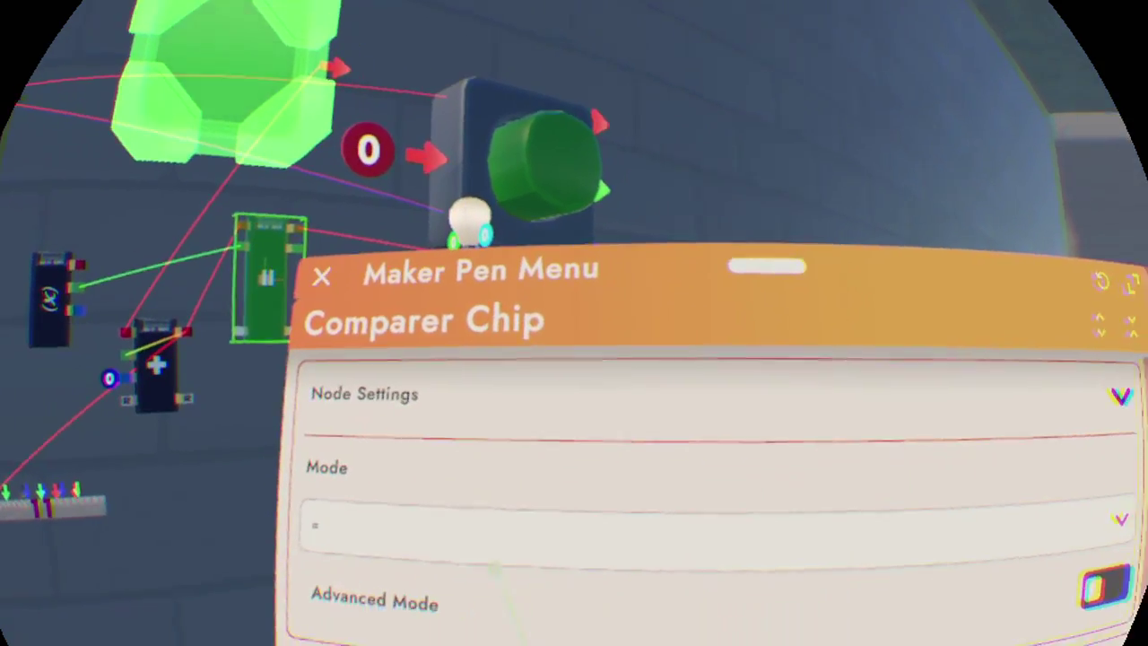
# Step: Set the comparer chip's Mode to ≥ and switch to the Move tool
pyautogui.click(682, 511)
pyautogui.scroll(-1, 717, 574)
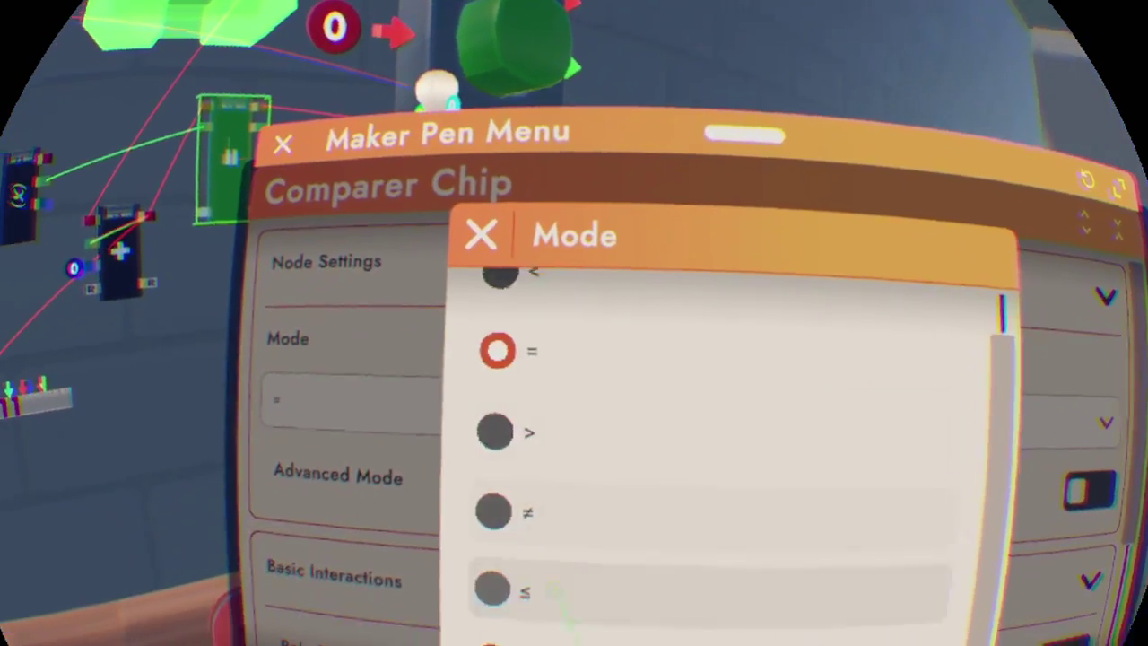
pyautogui.click(646, 635)
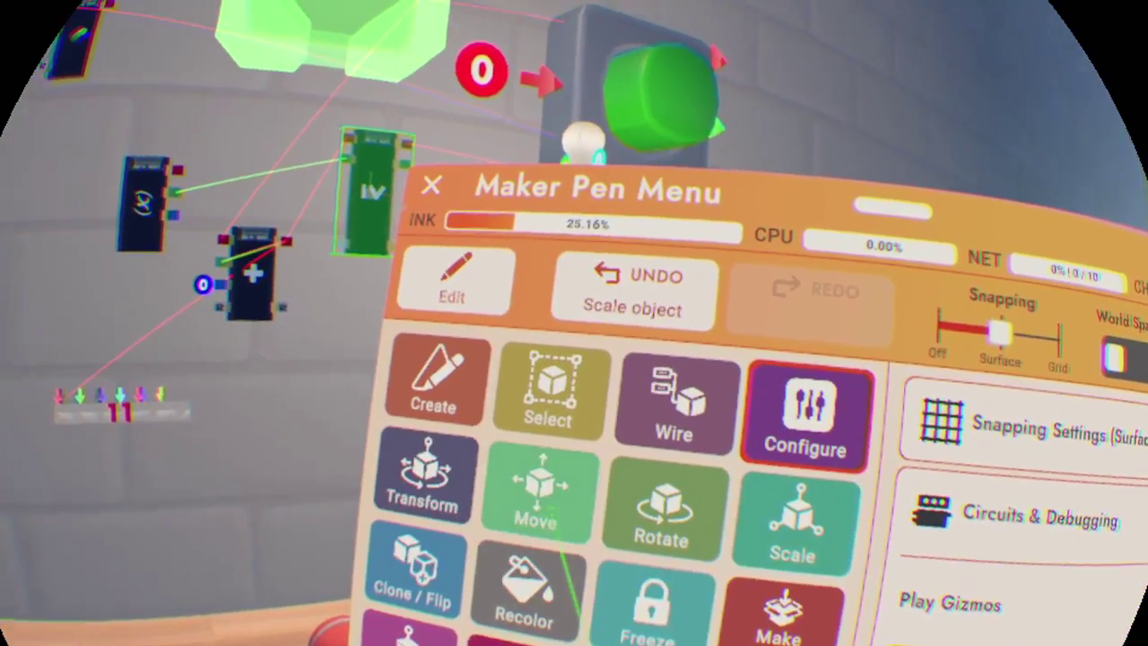
pyautogui.click(538, 490)
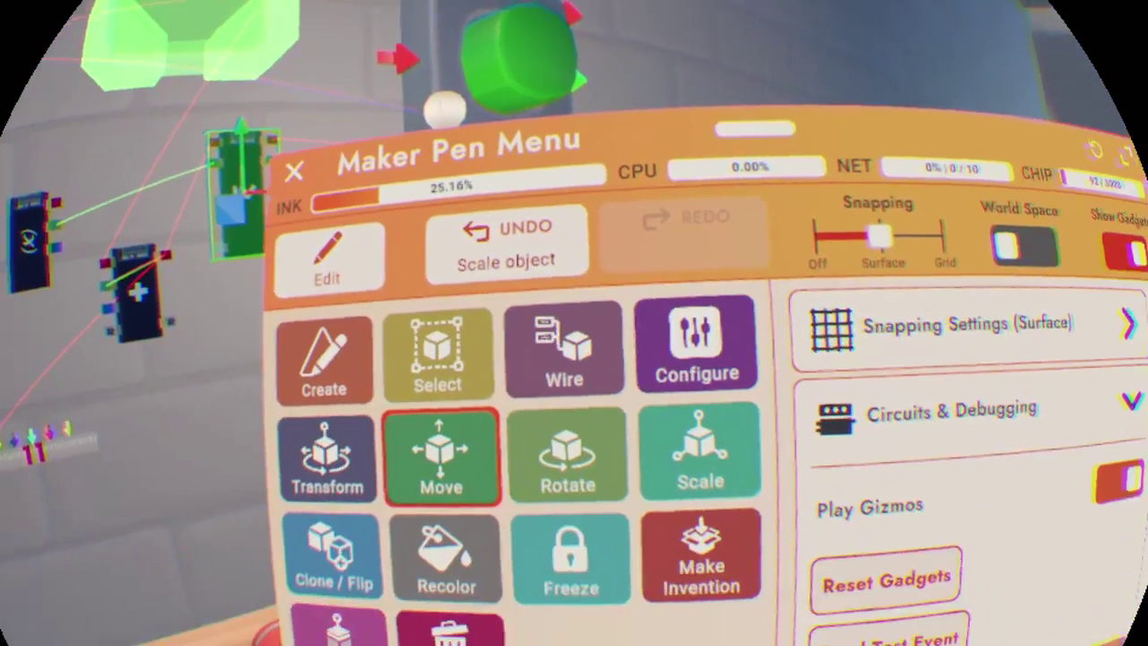
# Step: Search the palette for a button and place the Push me! Button on the wall beside the score text, below the chips
pyautogui.click(582, 584)
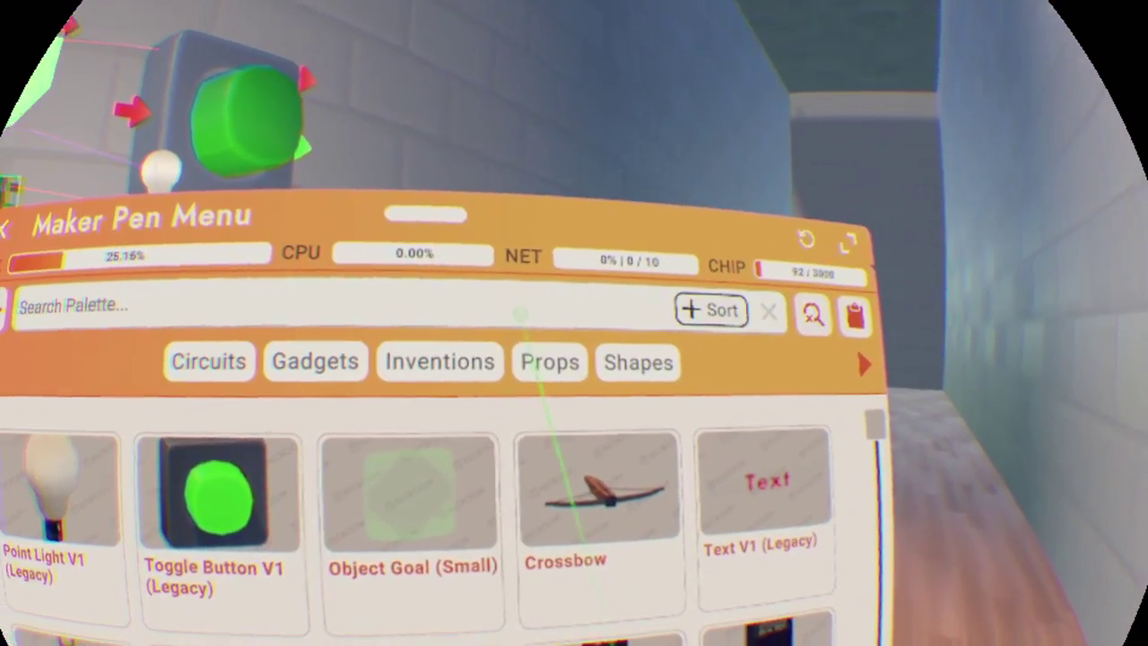
pyautogui.click(520, 313)
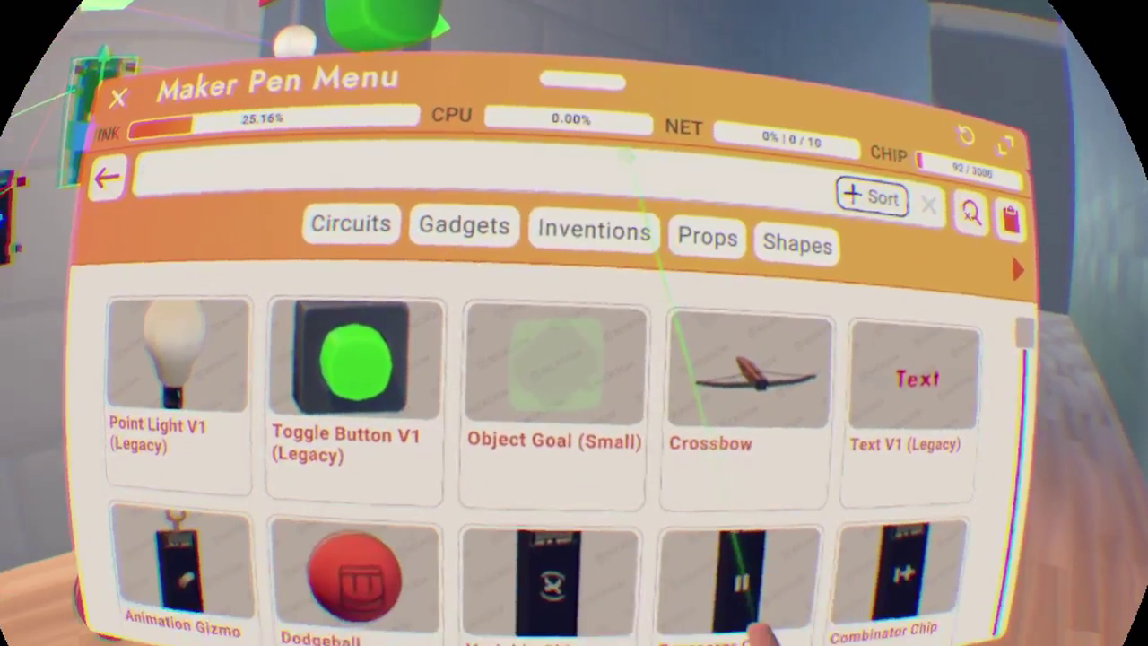
pyautogui.write('but')
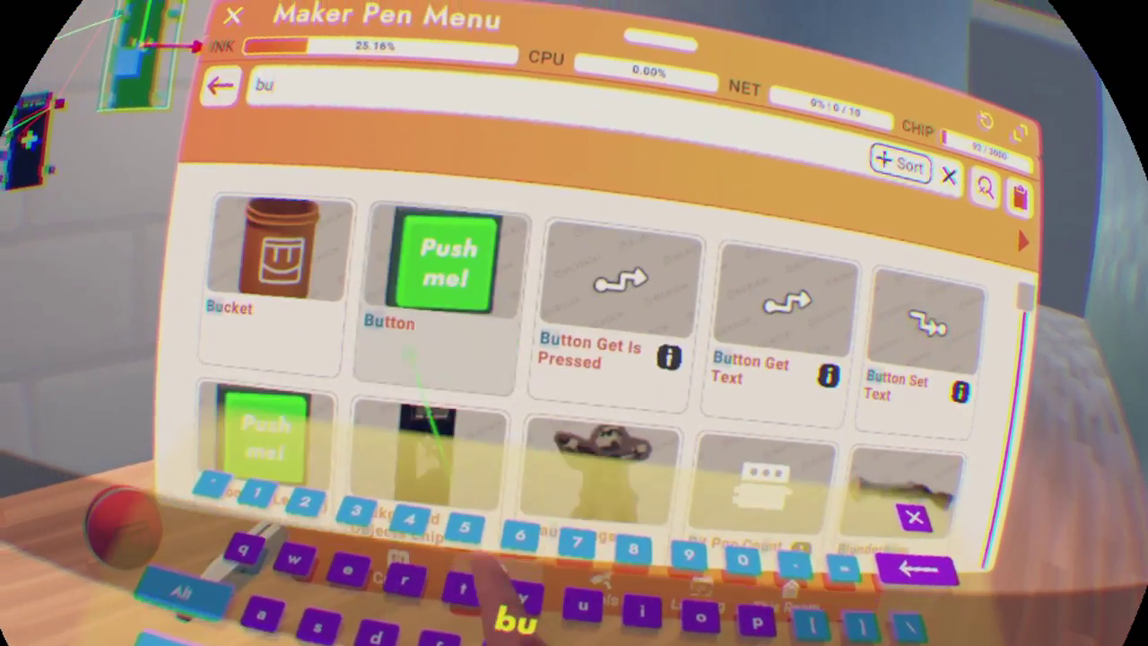
pyautogui.write('t')
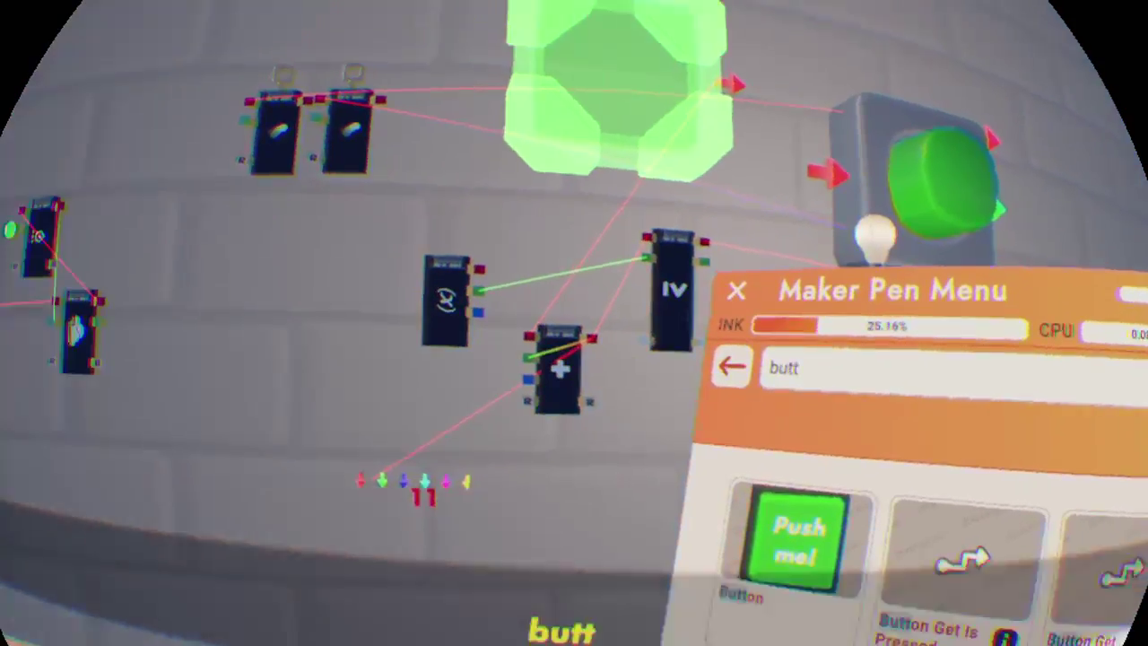
pyautogui.click(797, 541)
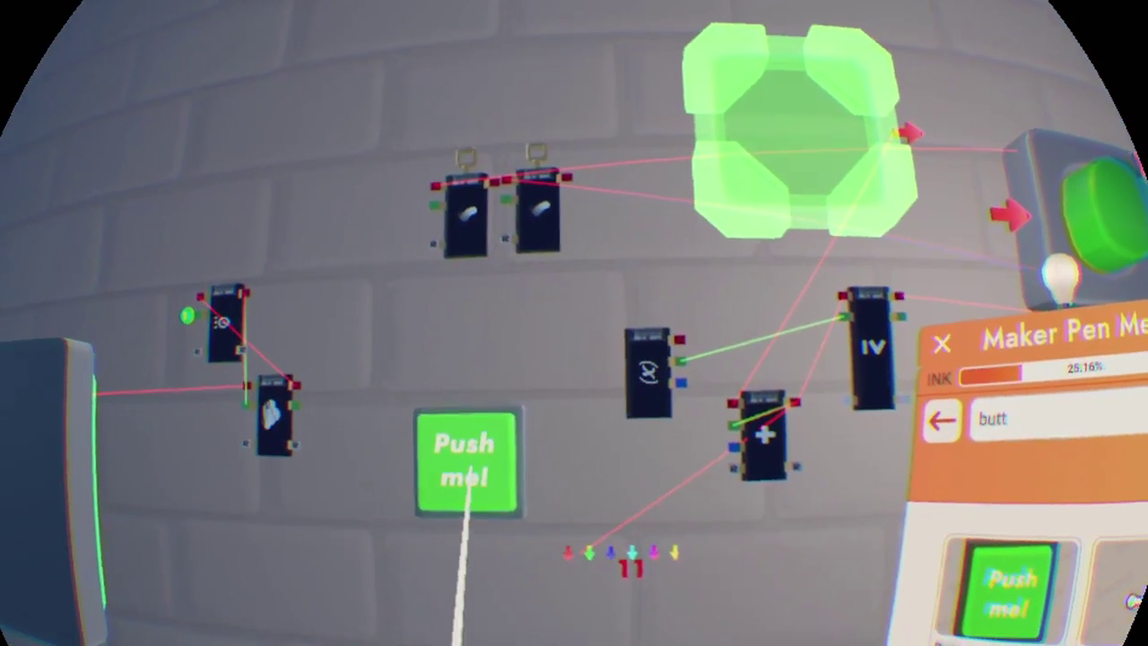
pyautogui.click(469, 462)
# Step: Wire the Push Me! button's red output to the combinator chip's lower white reset input and push the button to test it
pyautogui.click(249, 233)
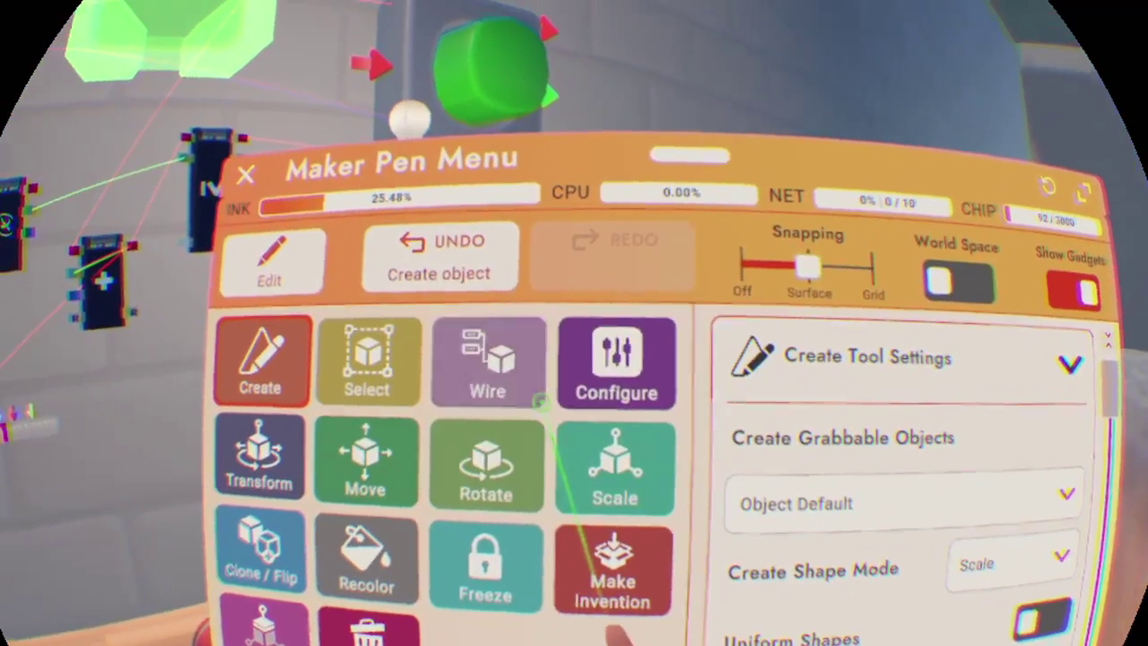
pyautogui.click(512, 378)
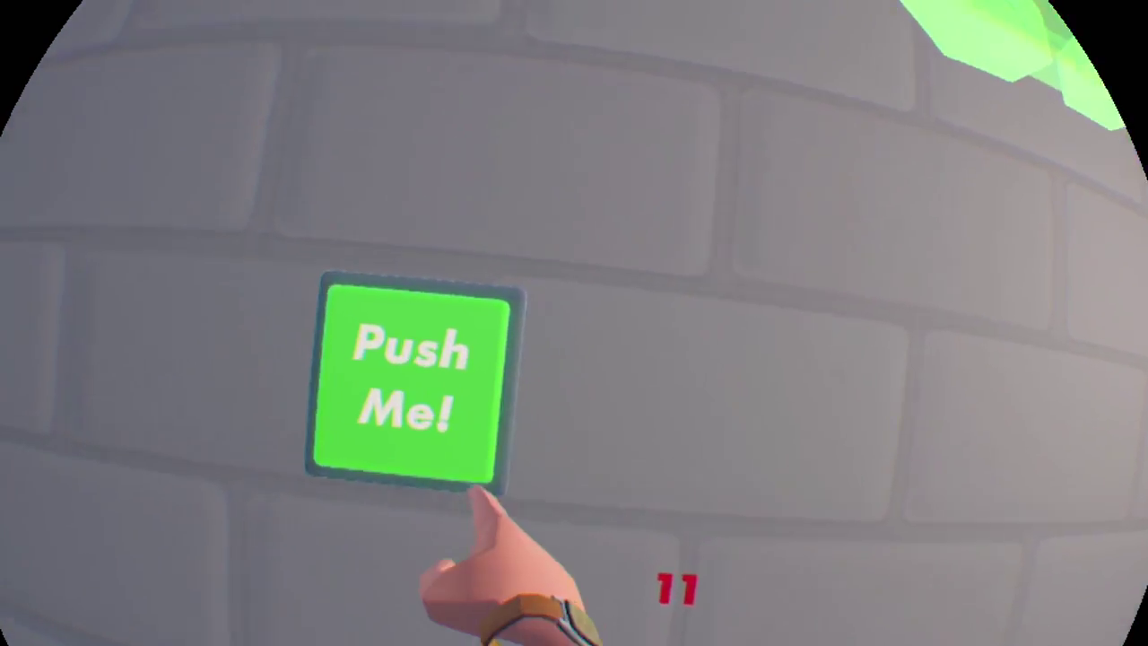
pyautogui.click(474, 475)
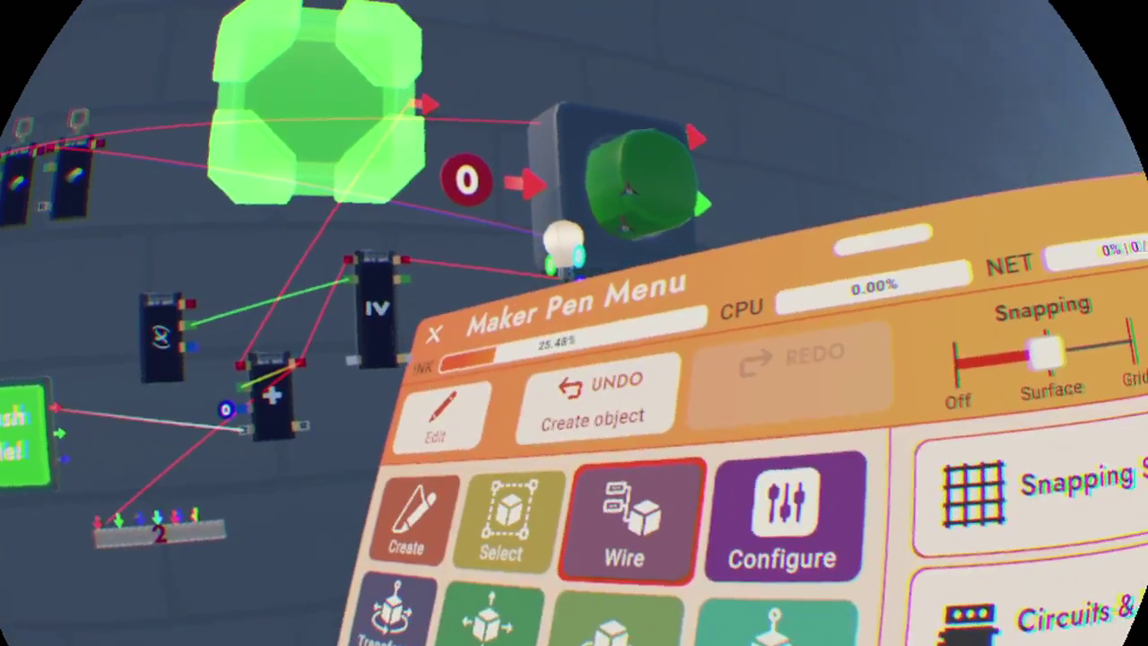
# Step: Configure the outer Animation Gizmo beside the goal and set its Speed percentage to 400
pyautogui.click(721, 591)
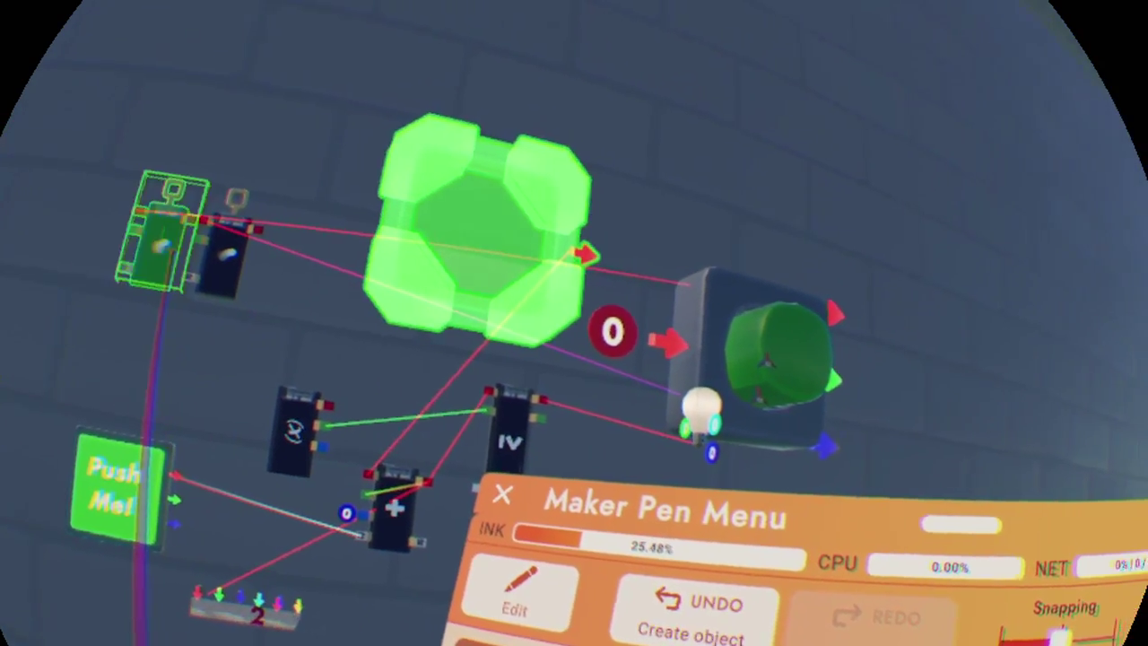
pyautogui.click(161, 233)
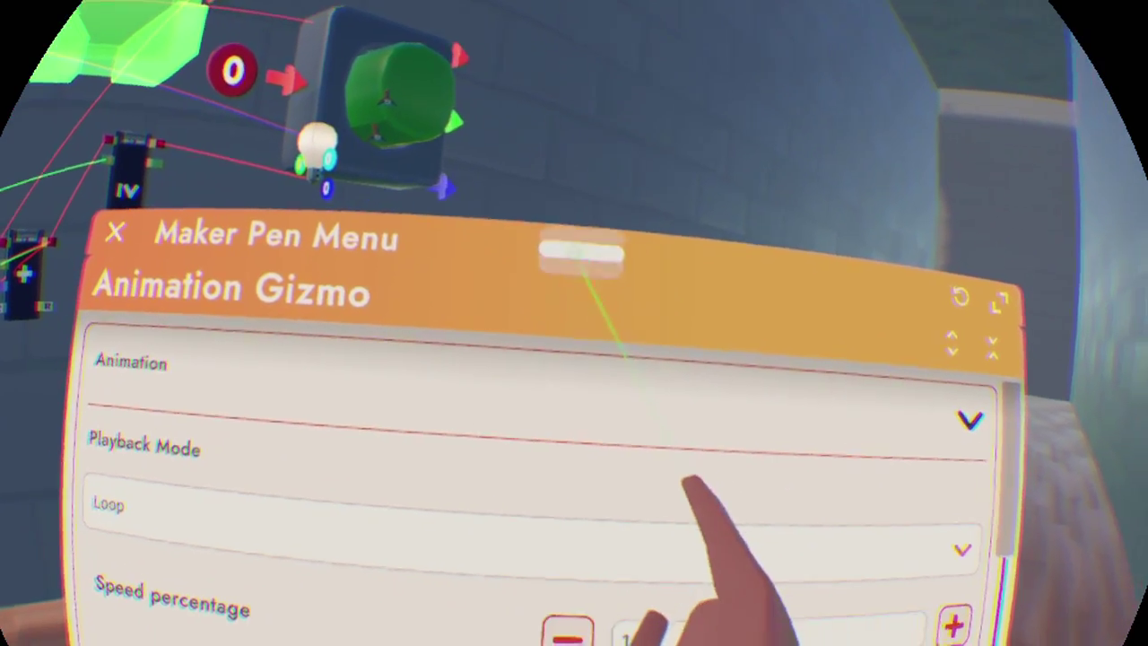
pyautogui.click(679, 540)
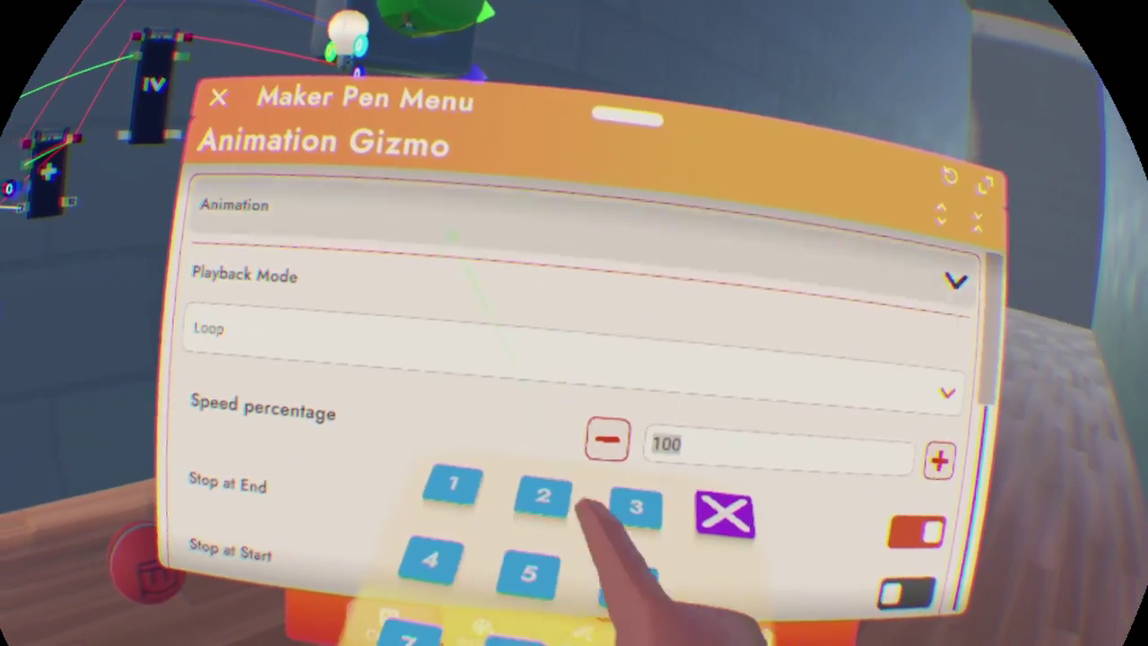
pyautogui.write('400')
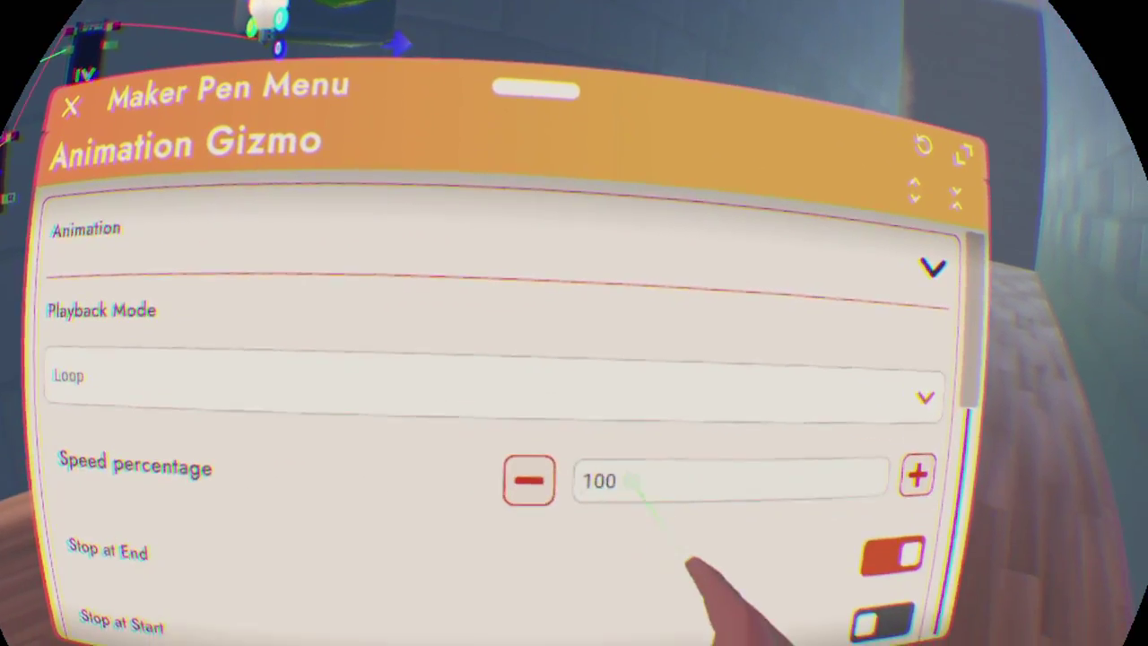
pyautogui.write('400')
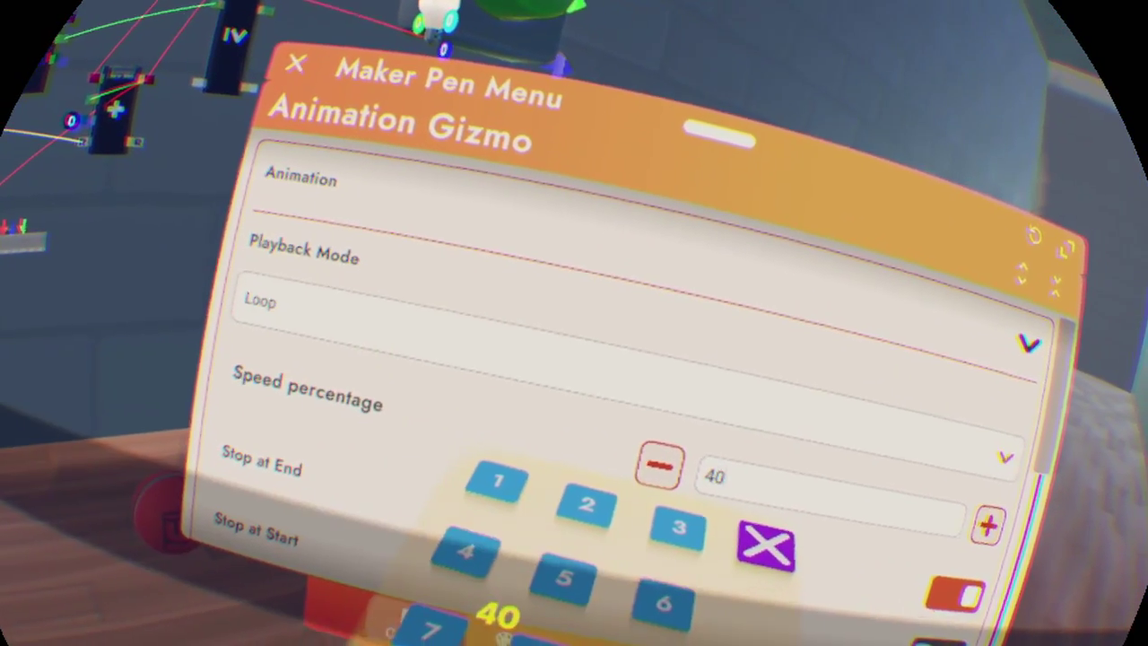